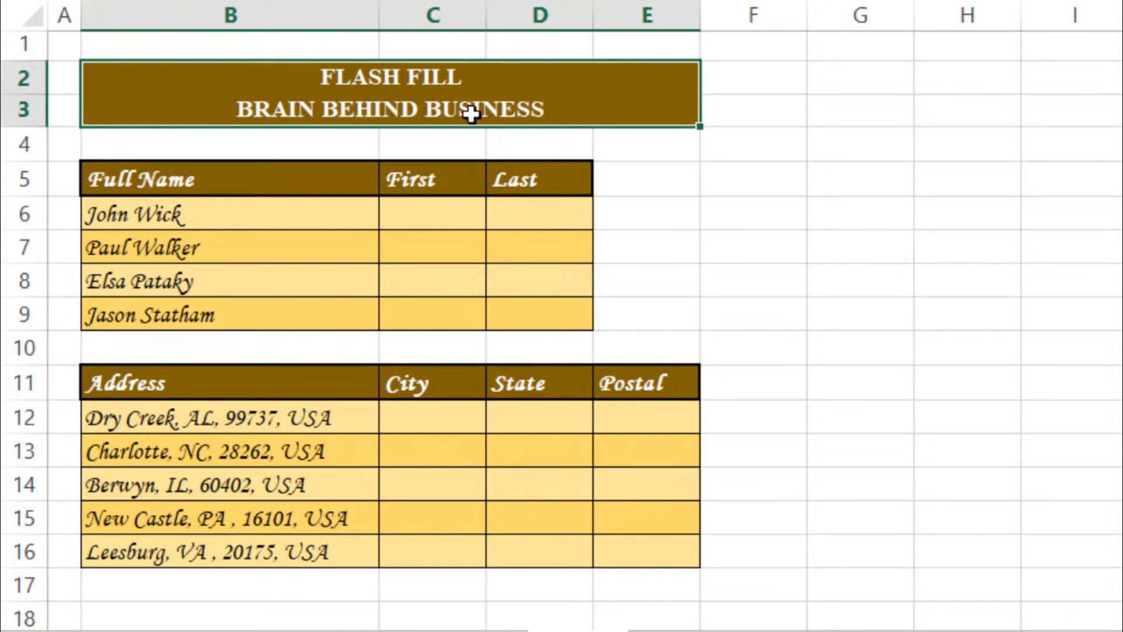
left_click_drag(295, 170, 293, 311)
left_click_drag(471, 183, 464, 321)
left_click_drag(548, 171, 547, 313)
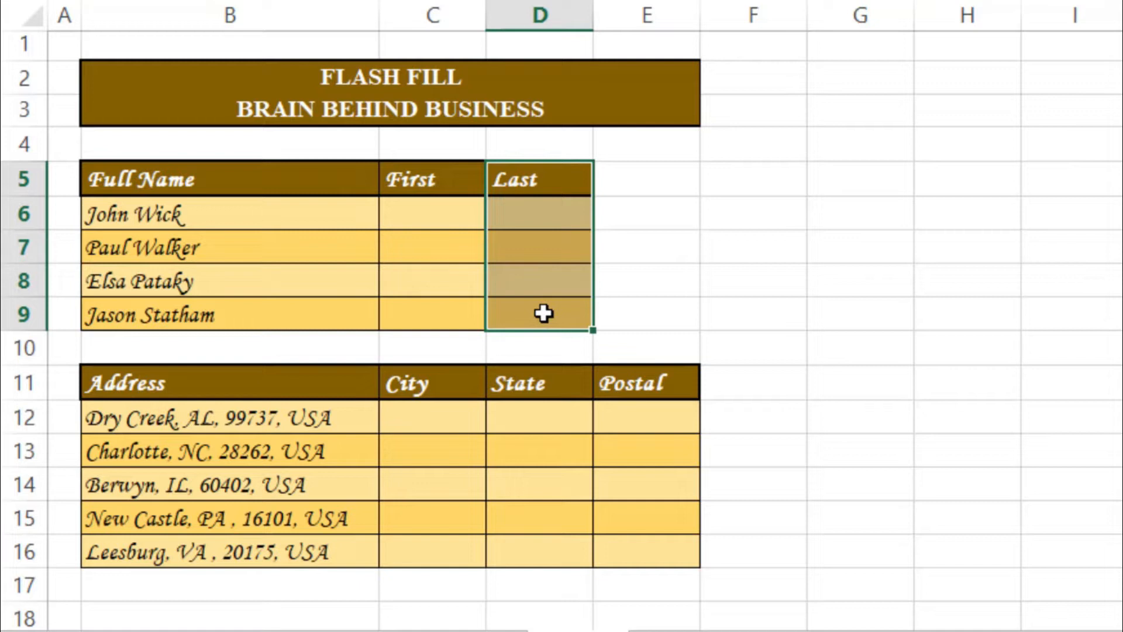
Step: Enter the first names for the first two rows of the First column and accept the Flash Fill suggestions for C8:C9
left_click(449, 214)
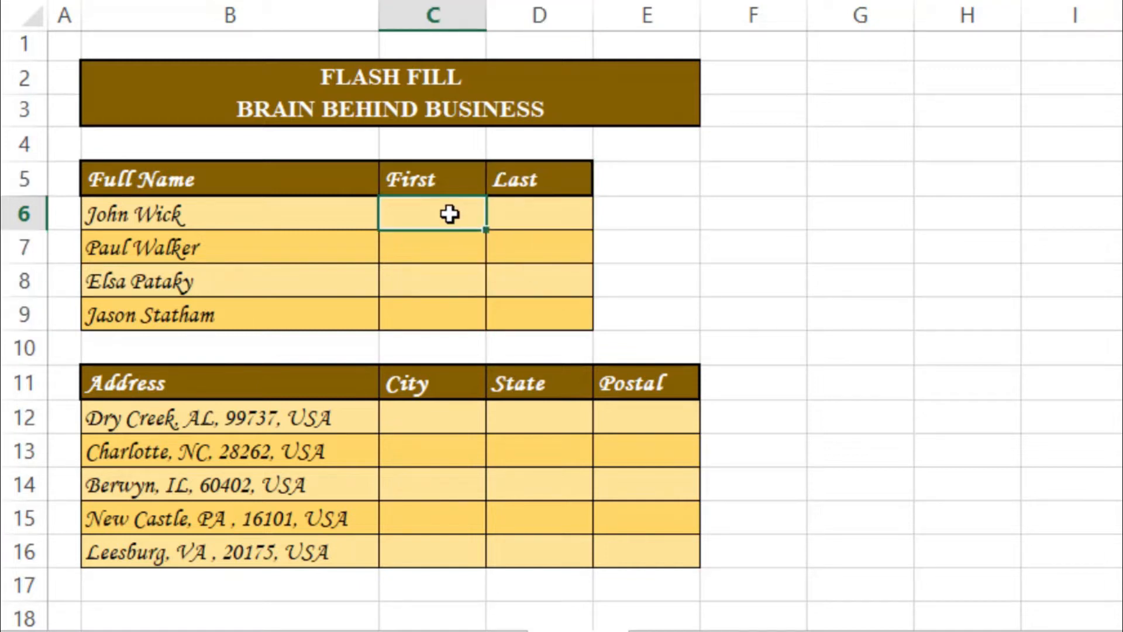
type("John")
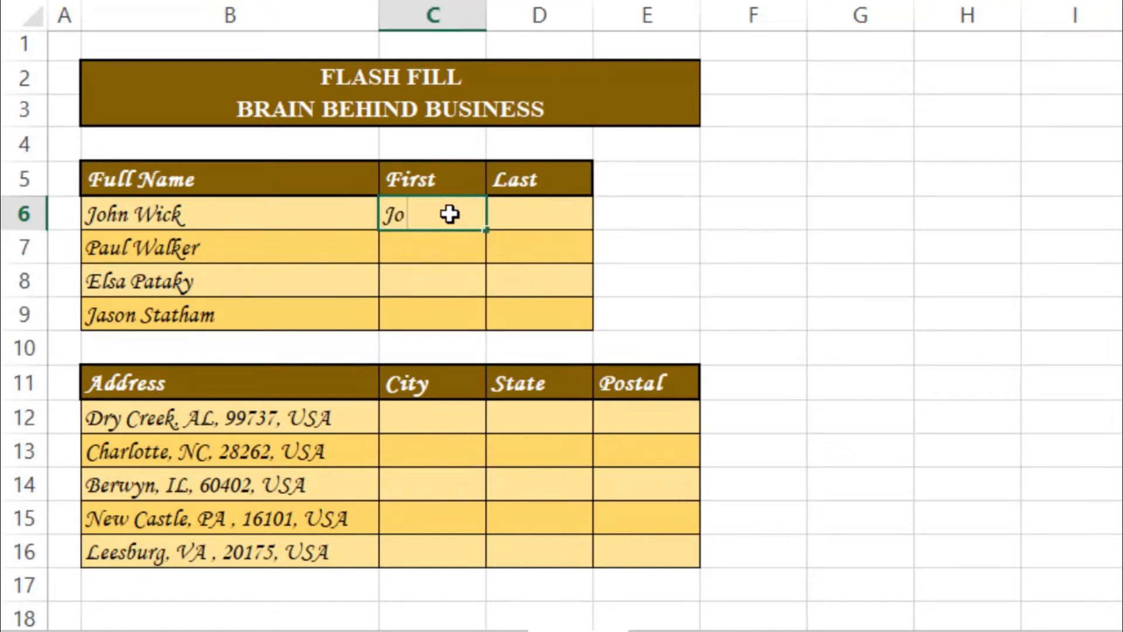
key("Return")
type("Paul")
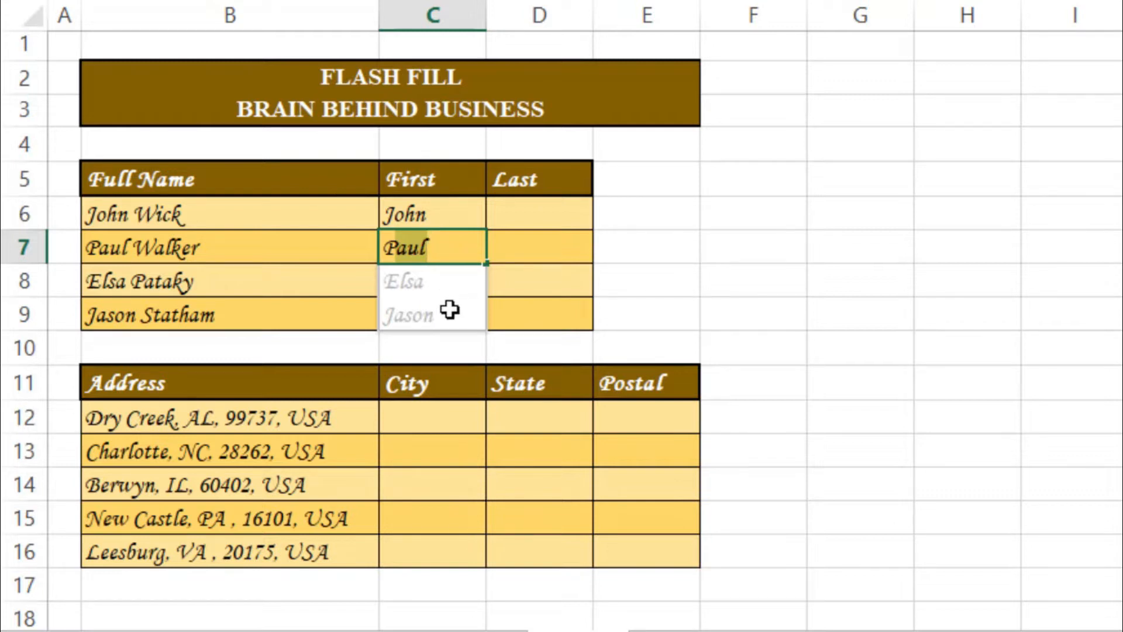
key("Return")
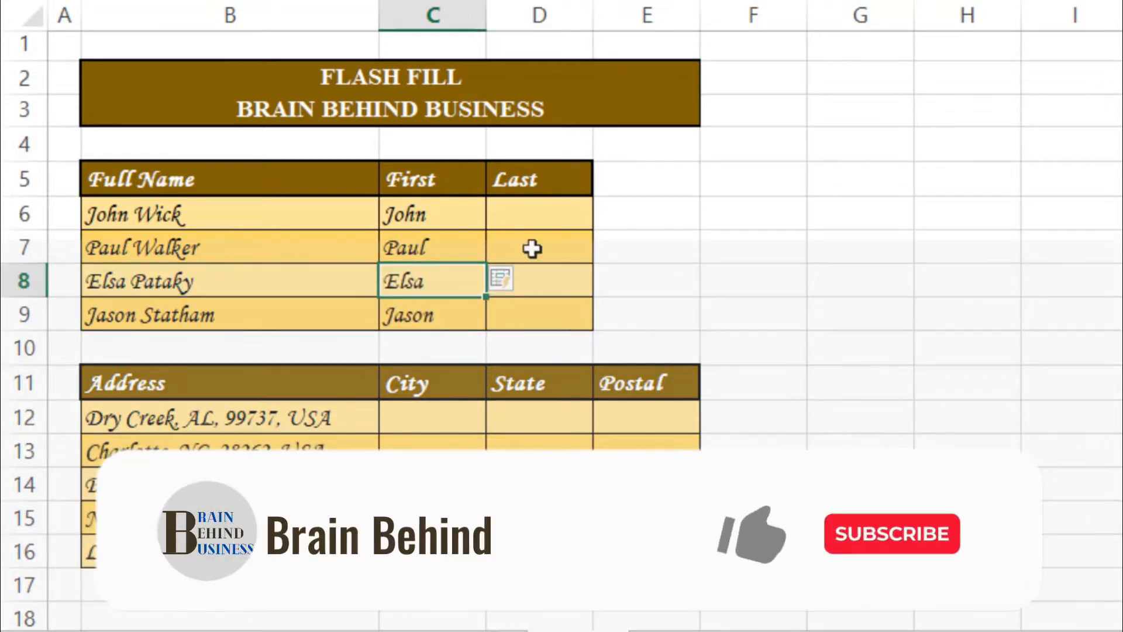
Step: Enter the last names for the first two rows of the Last column and accept the Flash Fill suggestions for D8:D9
left_click(539, 224)
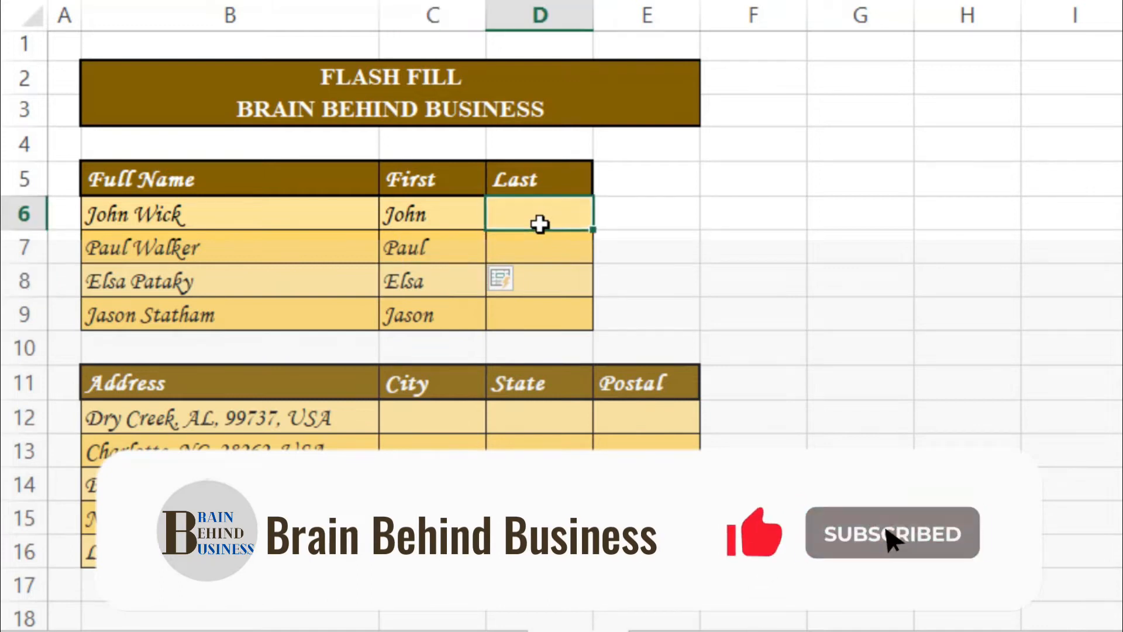
type("Wick")
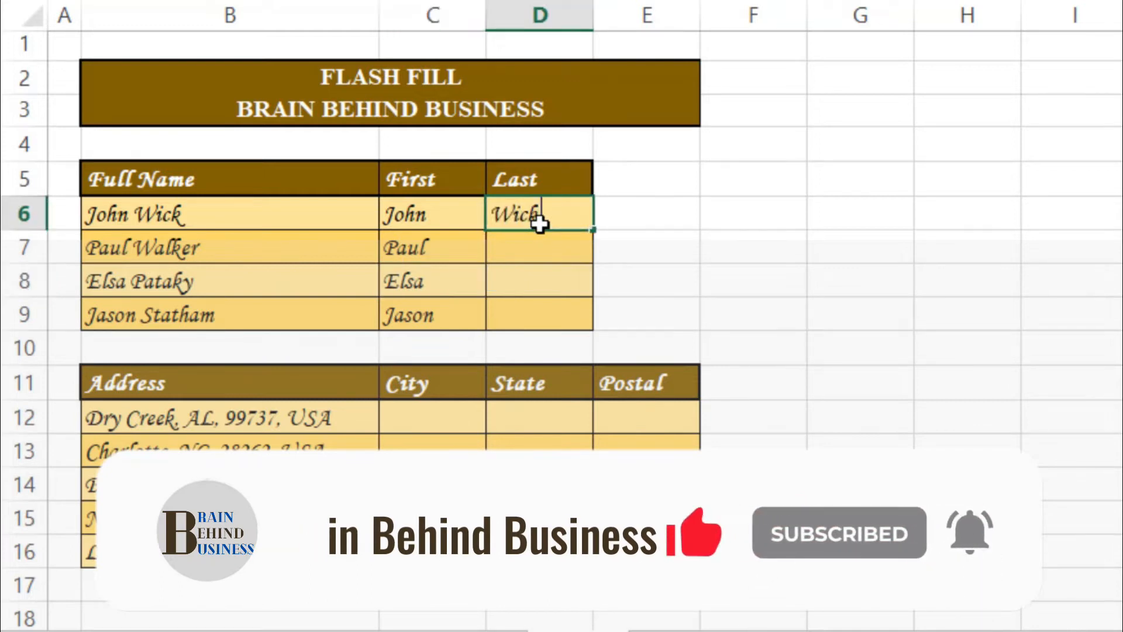
key("Return")
type("Walker")
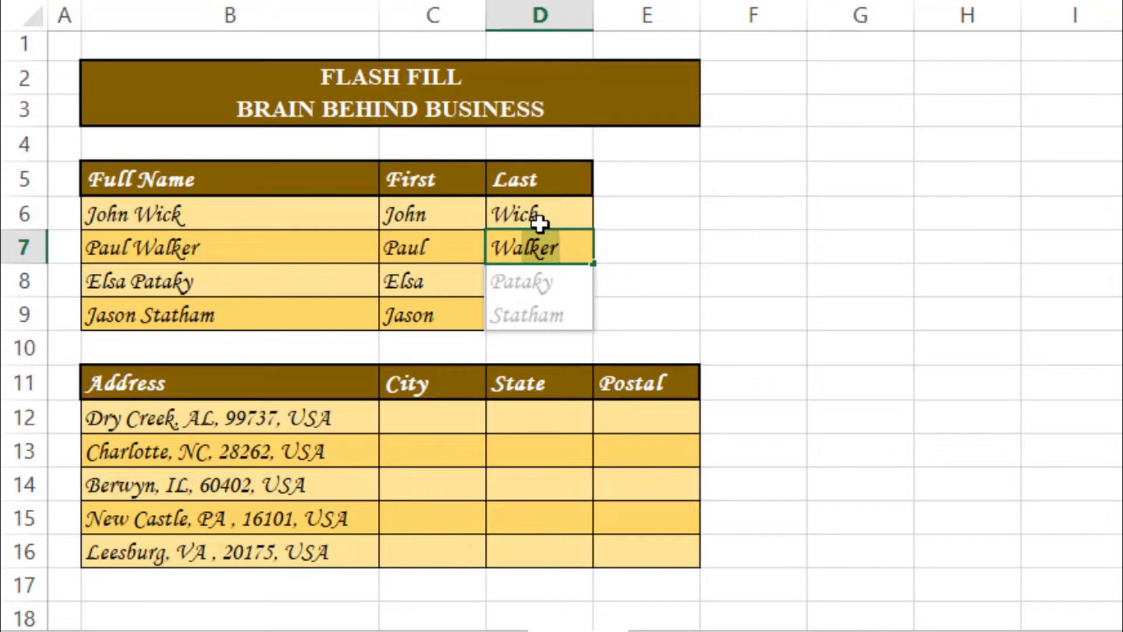
key("Return")
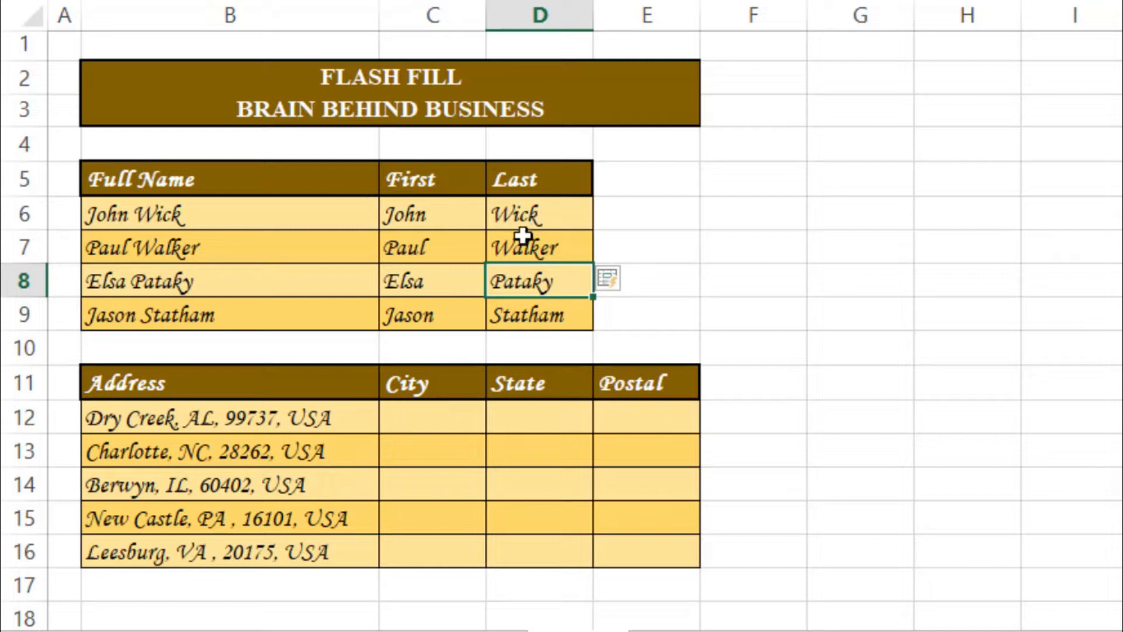
Step: Enter Dry Creek in C12 and Charlotte in C13, accepting the Flash Fill suggestions for the rest of the City column
left_click(432, 417)
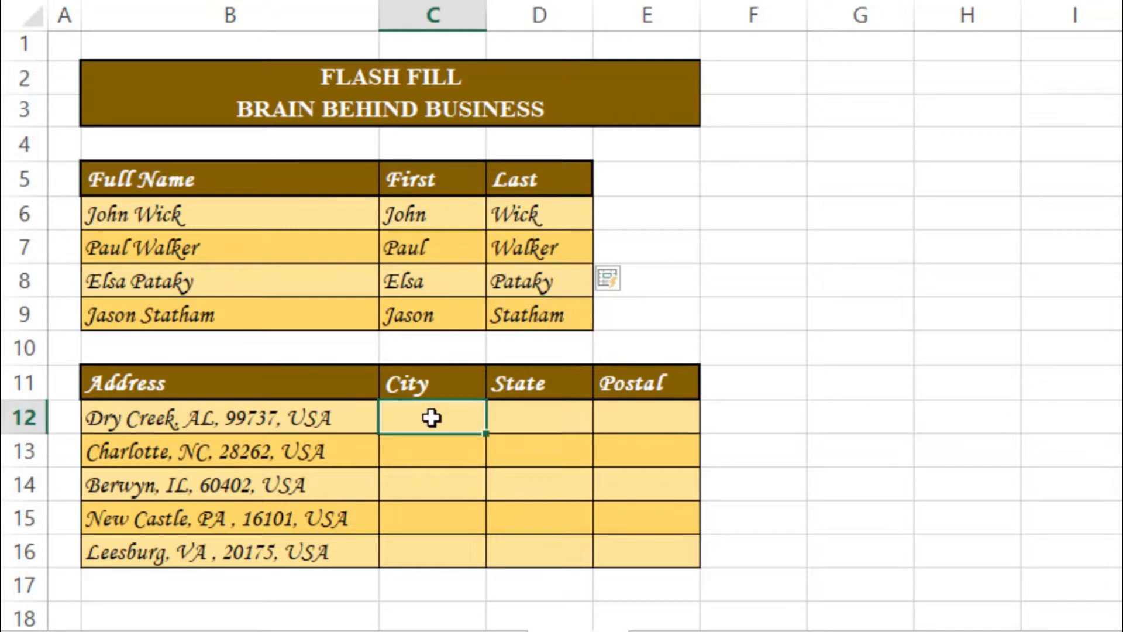
type("Dry Creek")
key("Return")
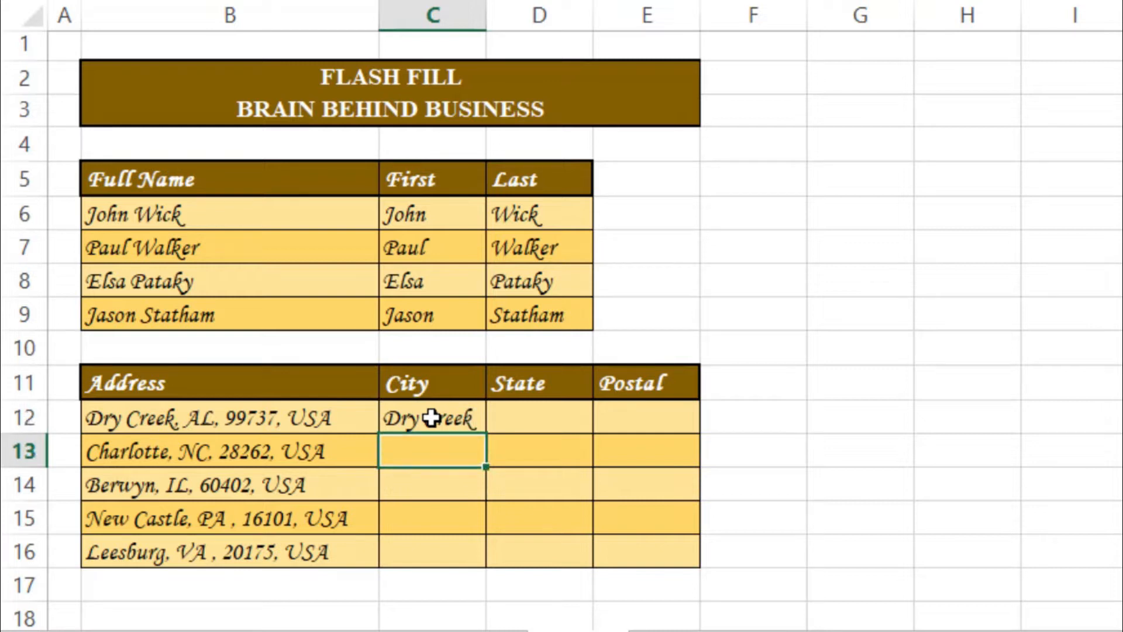
type("Charlotte")
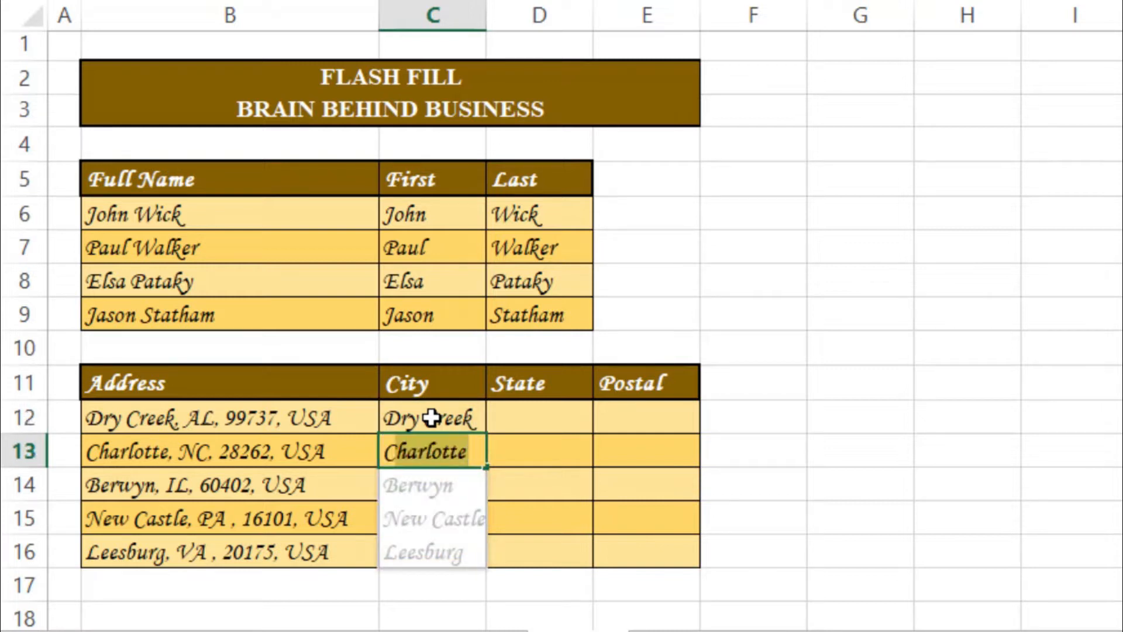
key("Return")
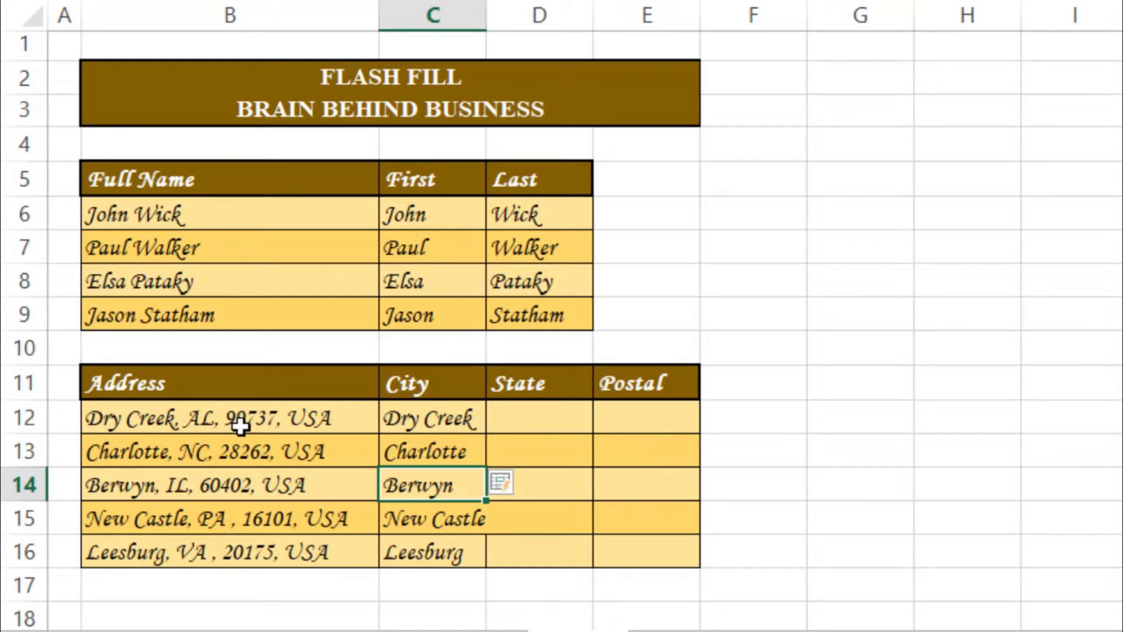
Step: Enter the postal codes of the first two addresses in D12 and D13 and accept the Flash Fill suggestions for D14:D16
left_click(501, 421)
type("99737")
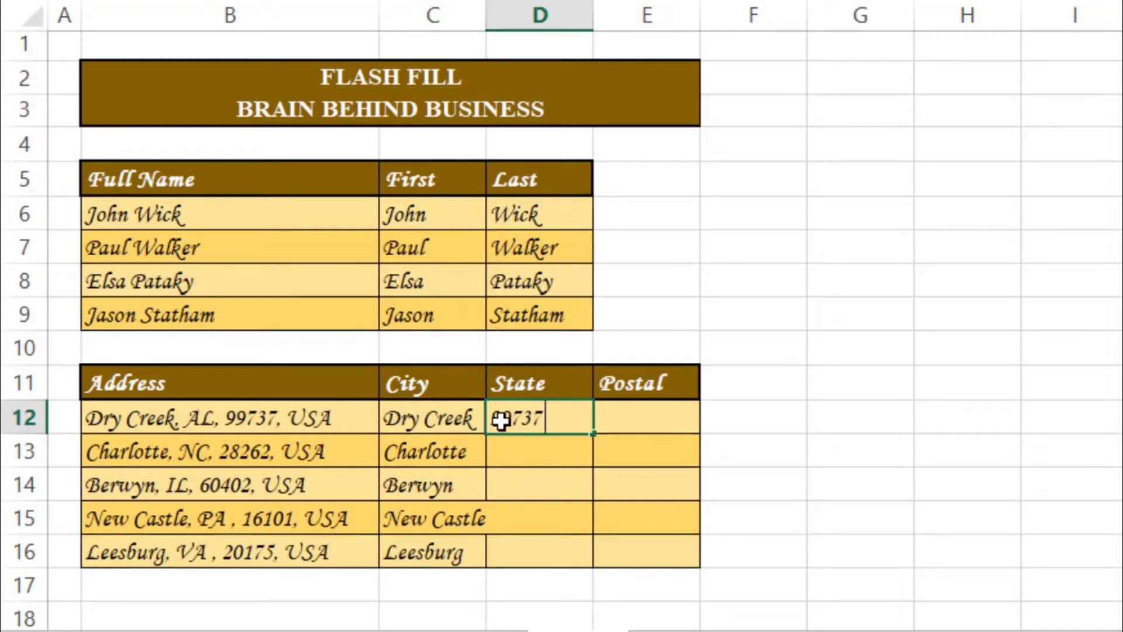
key("Return")
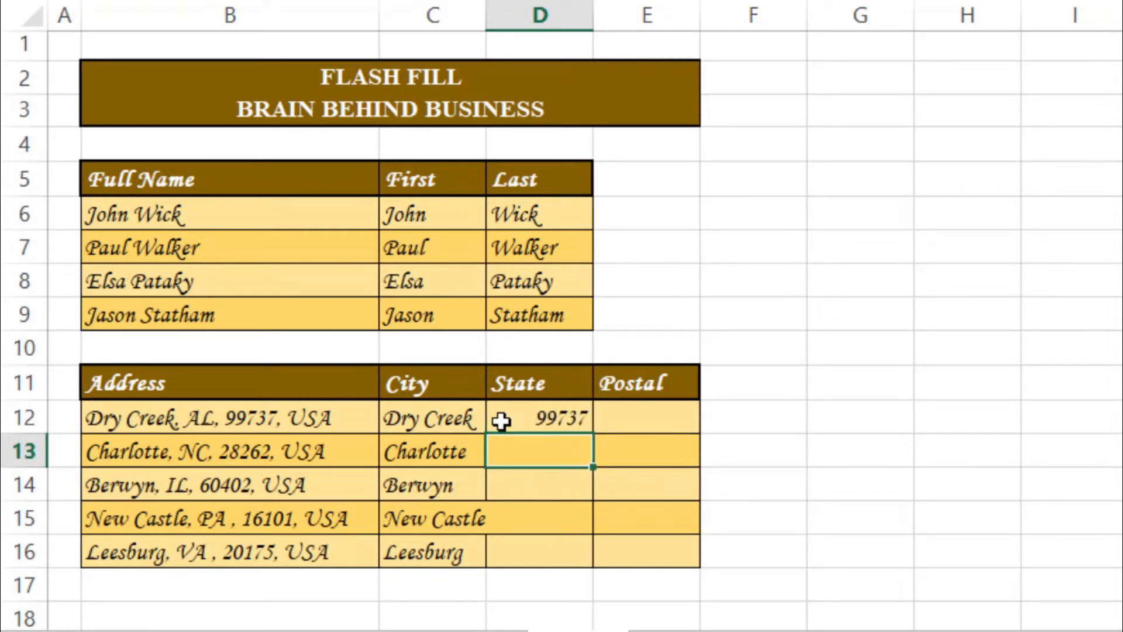
type("28262")
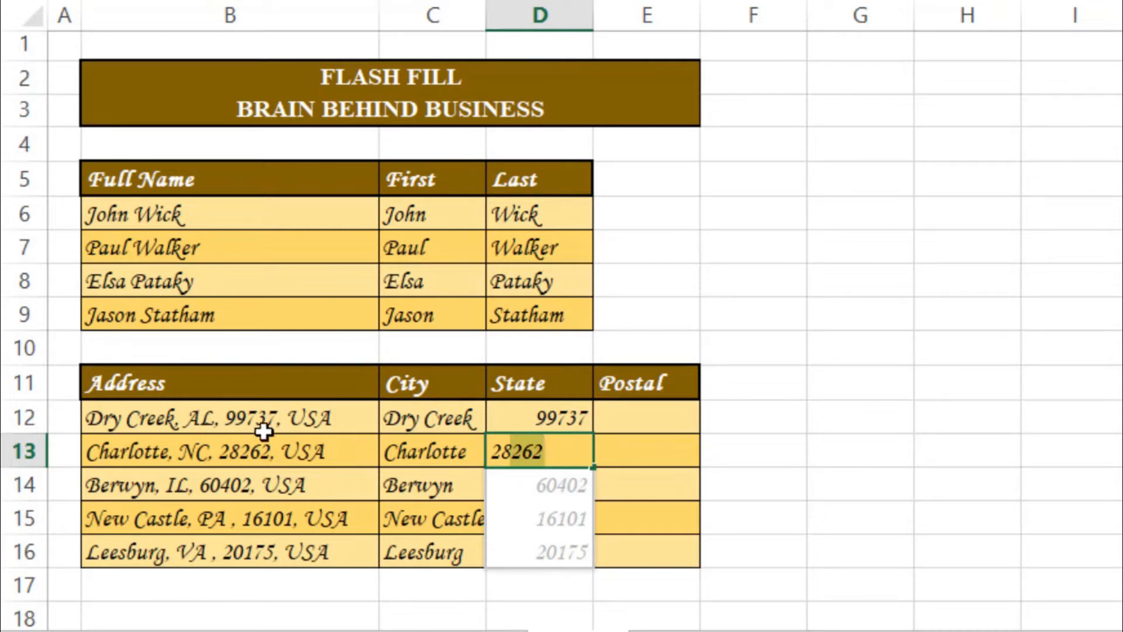
key("Return")
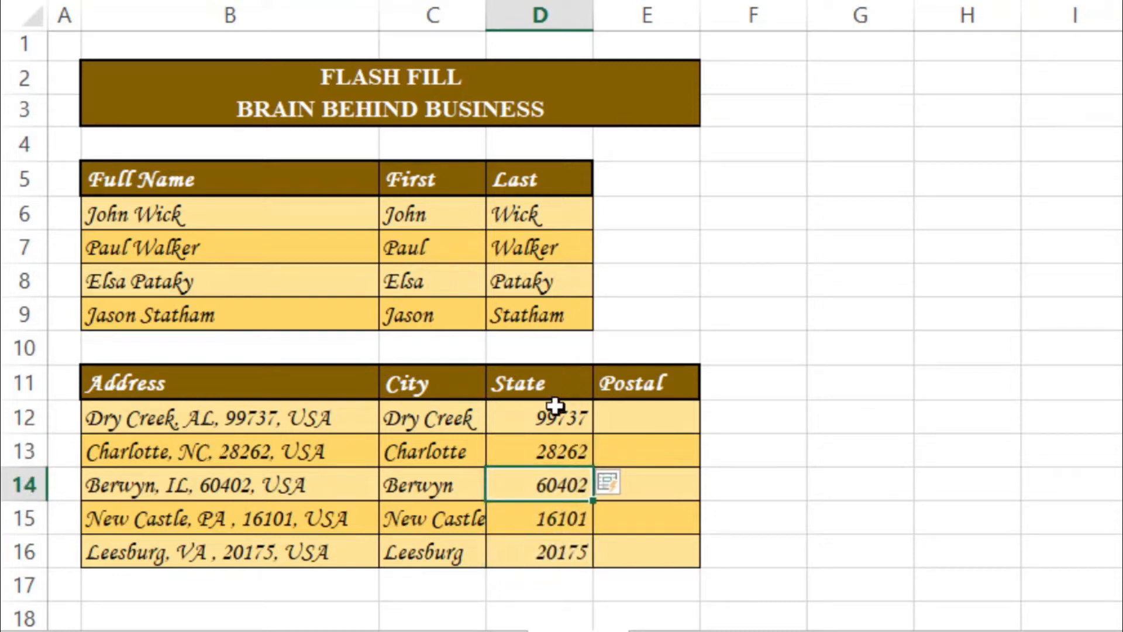
Step: Enter AL in E12 and NC in E13, accepting the Flash Fill suggestions for E14:E16
left_click(618, 412)
type("AL")
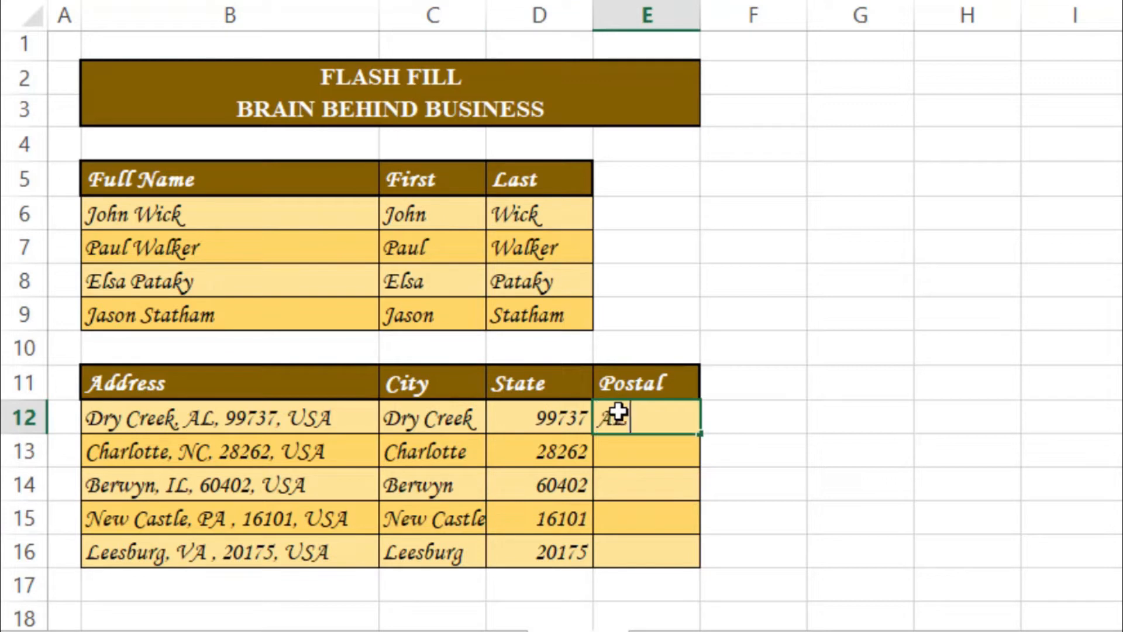
key("Return")
type("NC")
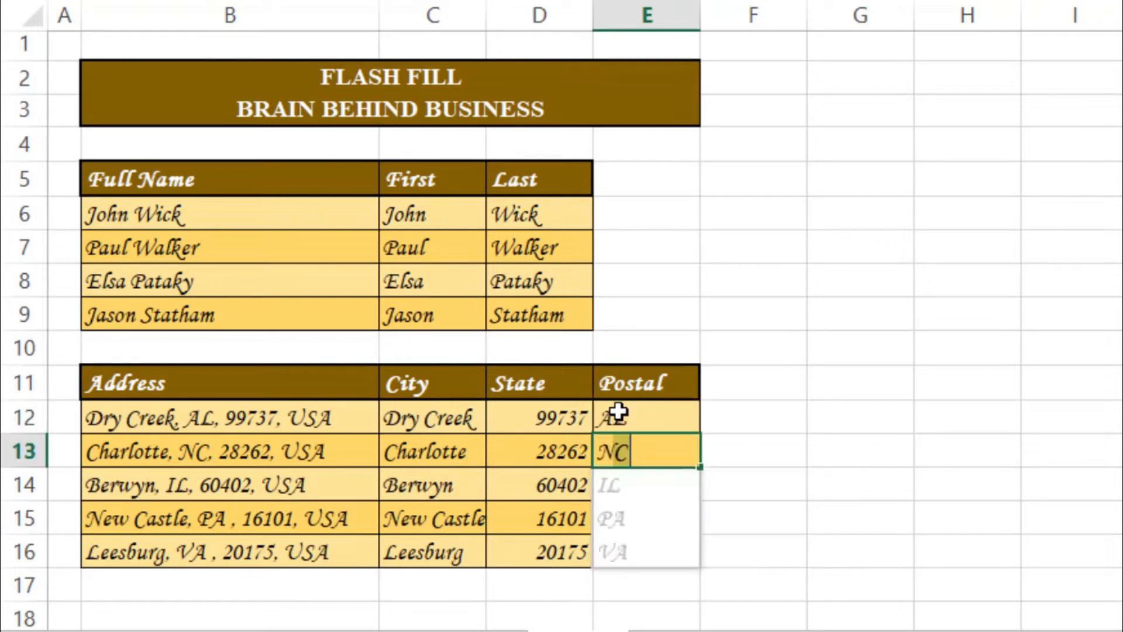
key("Return")
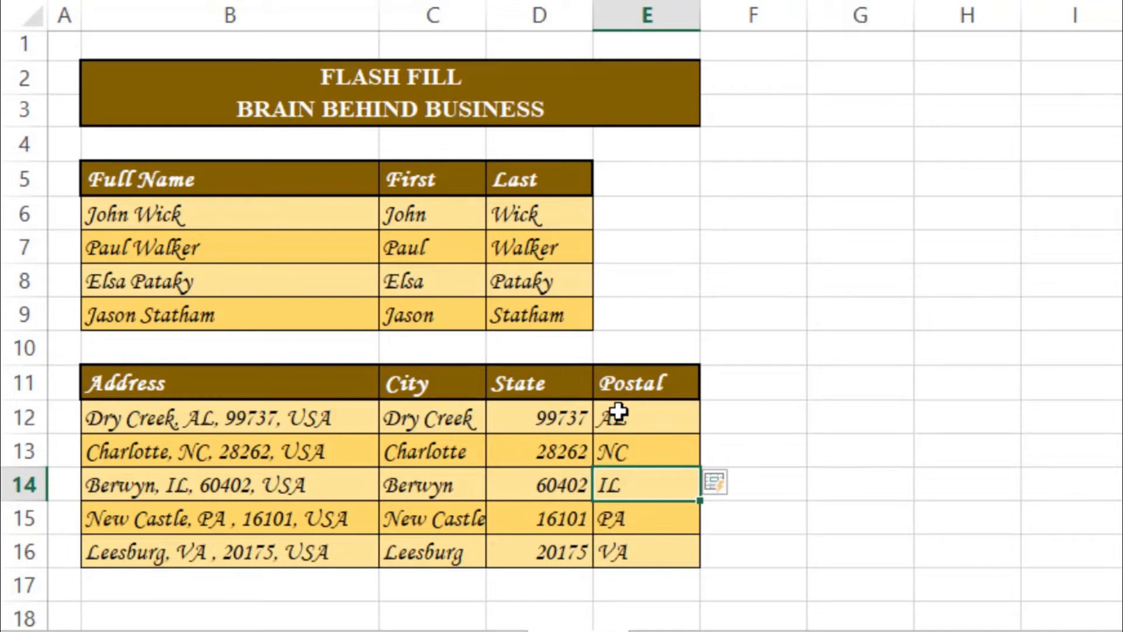
Step: Clear the filled-in cells of both tables, C12:E16 and C6:D9
left_click_drag(439, 419, 630, 563)
key("Delete")
left_click_drag(409, 223, 531, 308)
key("Delete")
Step: Enter the first row's first name in C6 and apply the Flash Fill command to complete the First column
left_click(440, 225)
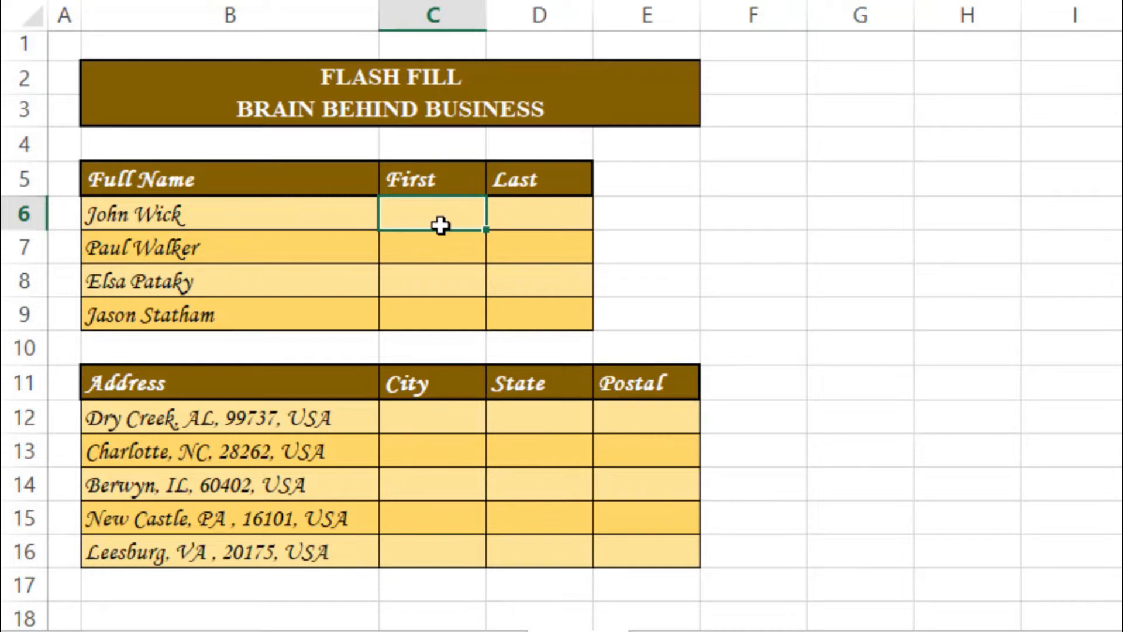
type("John")
key("Return")
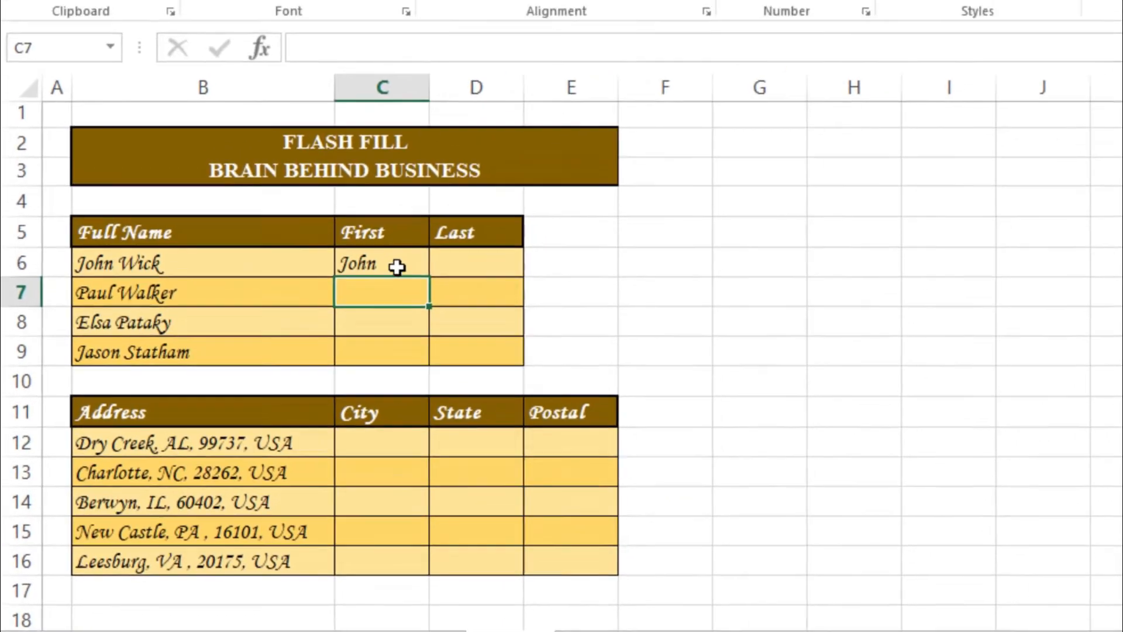
left_click(433, 228)
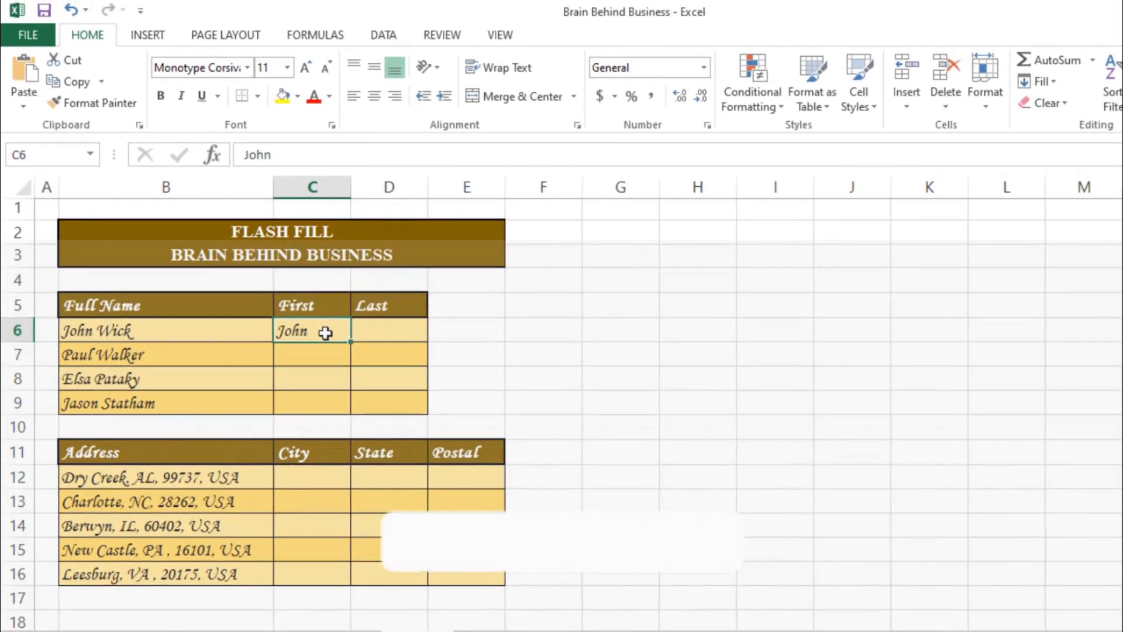
left_click(385, 36)
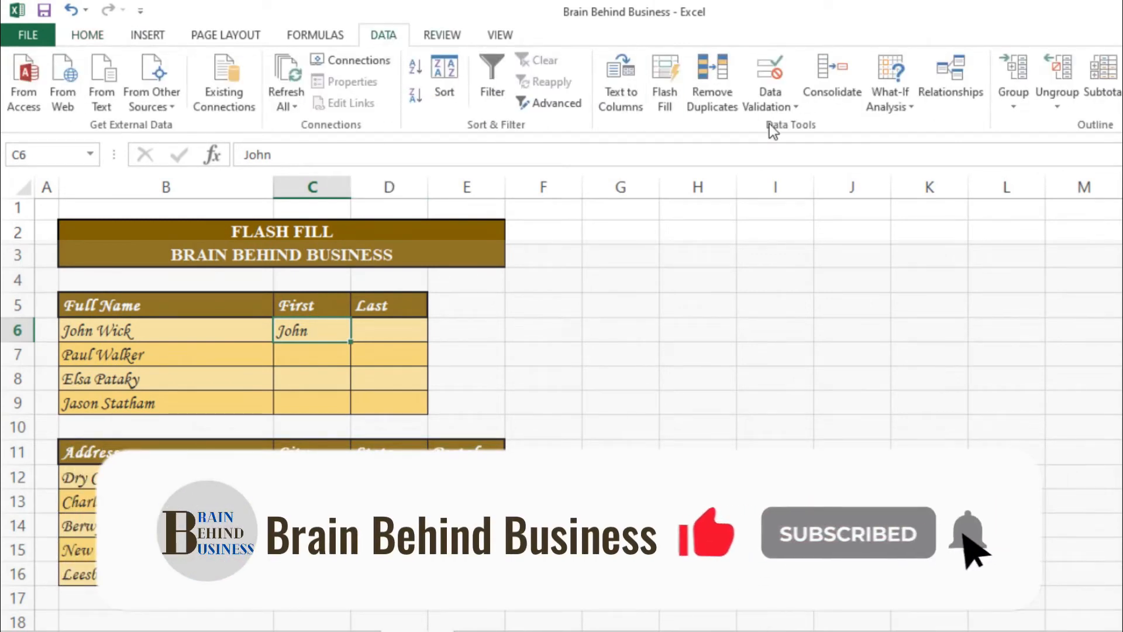
left_click(665, 99)
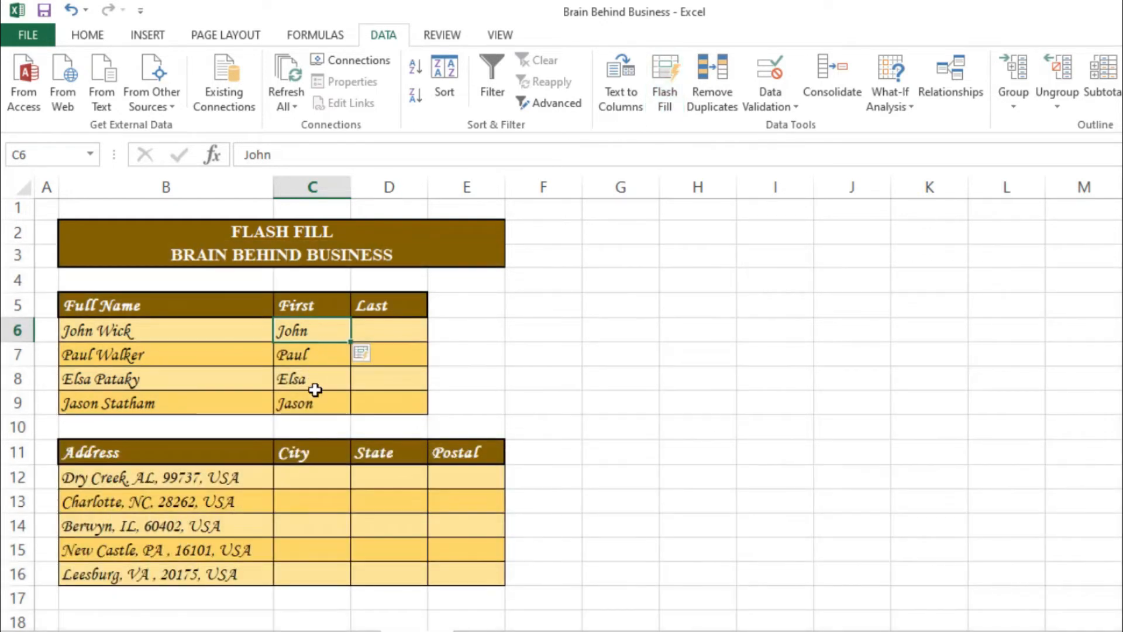
Step: Enter AL in D12 and apply Flash Fill to complete the State column
left_click(367, 468)
type("AL")
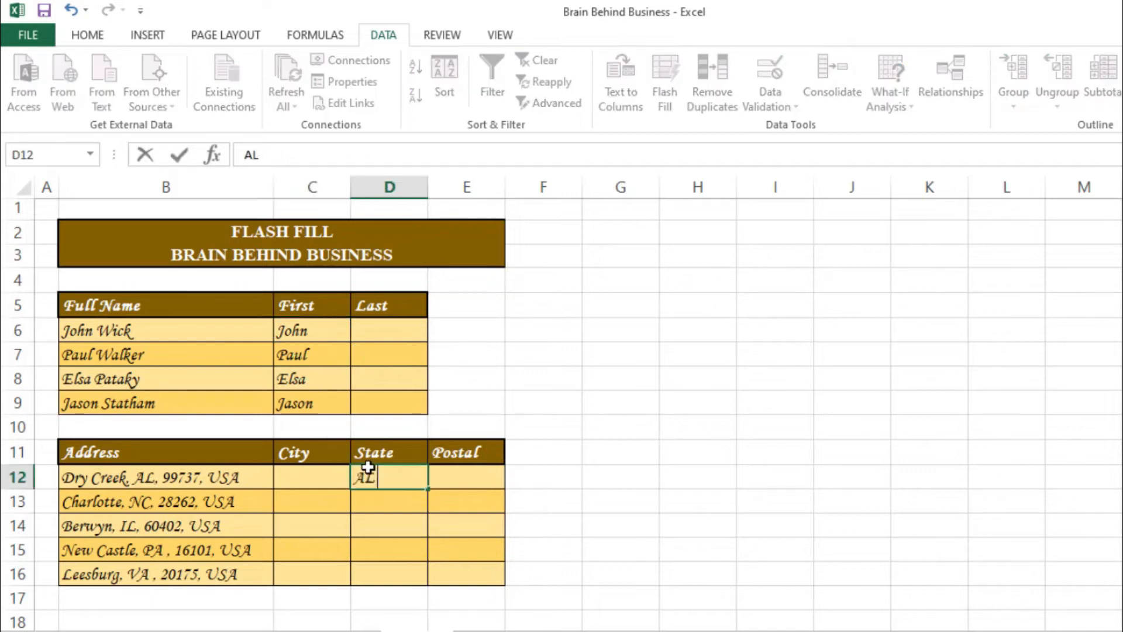
key("Return")
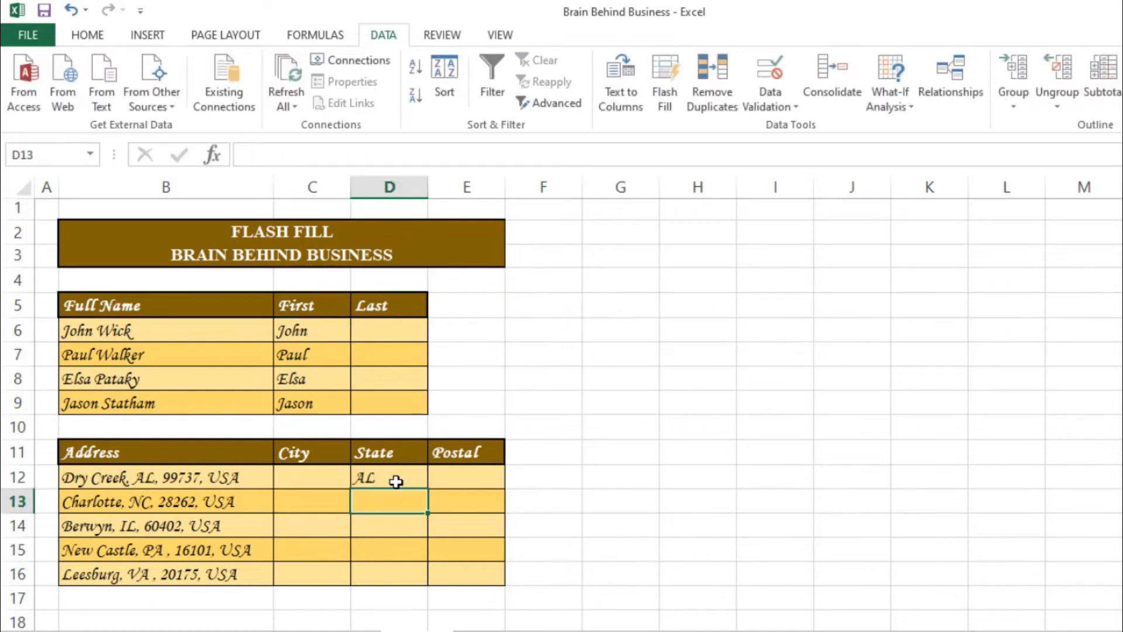
left_click(396, 480)
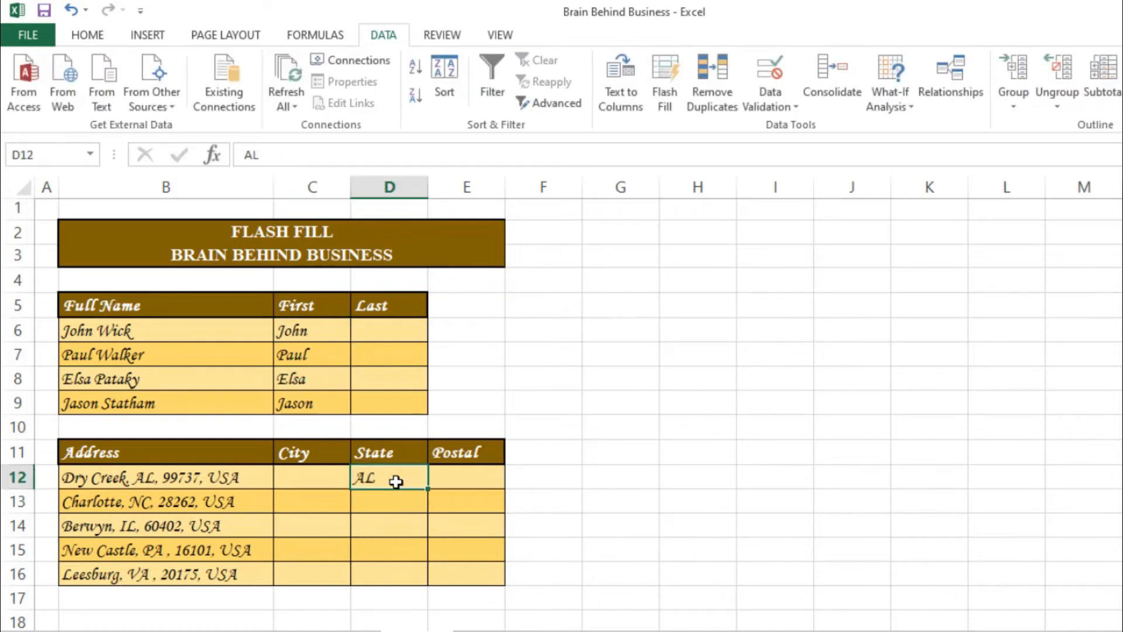
left_click(668, 110)
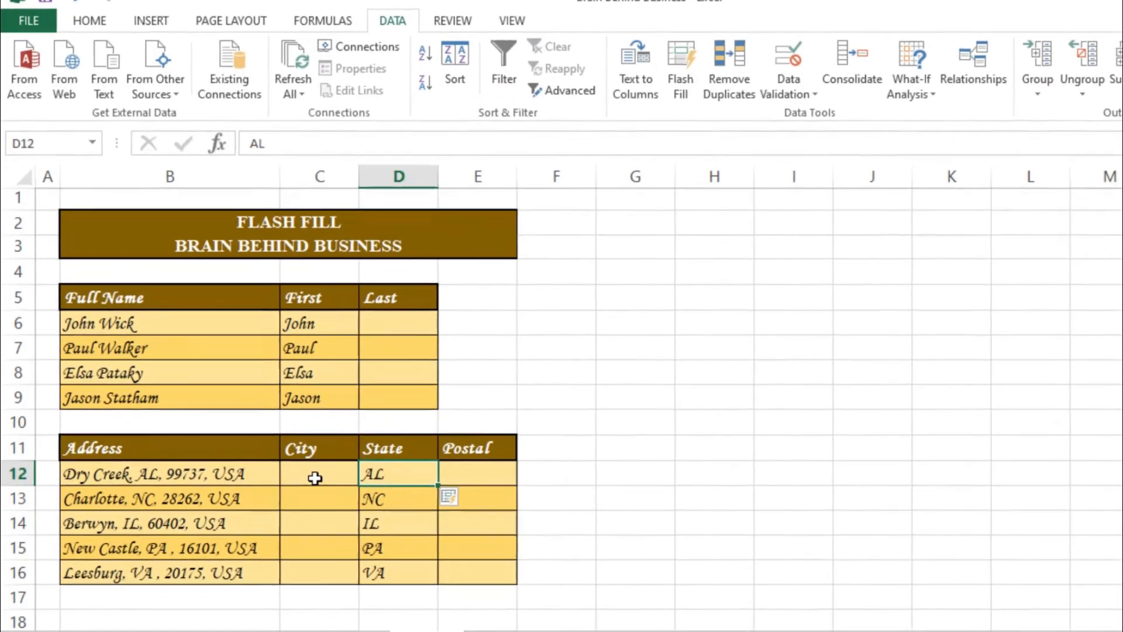
Step: Enter Dry Creek in C12 and apply Flash Fill to complete the City column
left_click(307, 482)
type("Dry Cr")
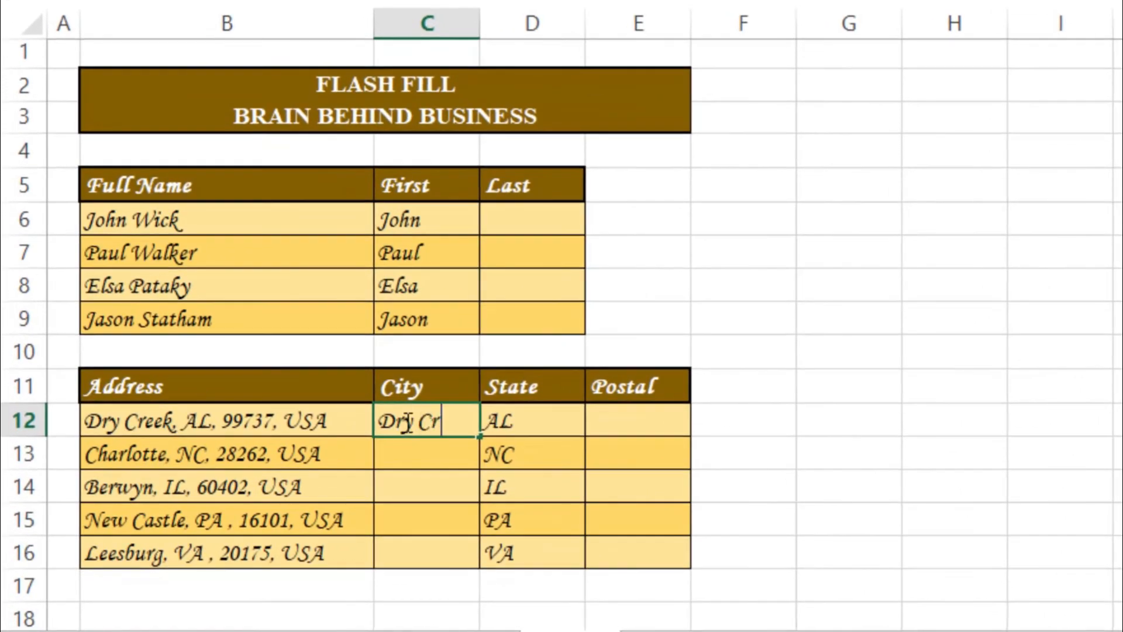
type("eek")
key("Return")
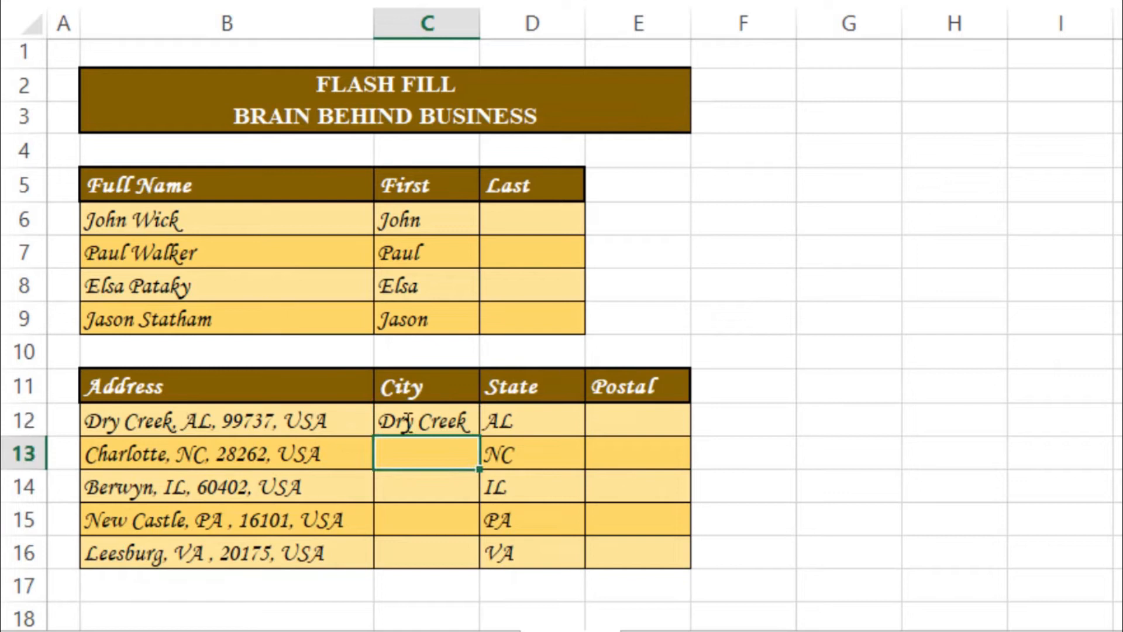
left_click(442, 421)
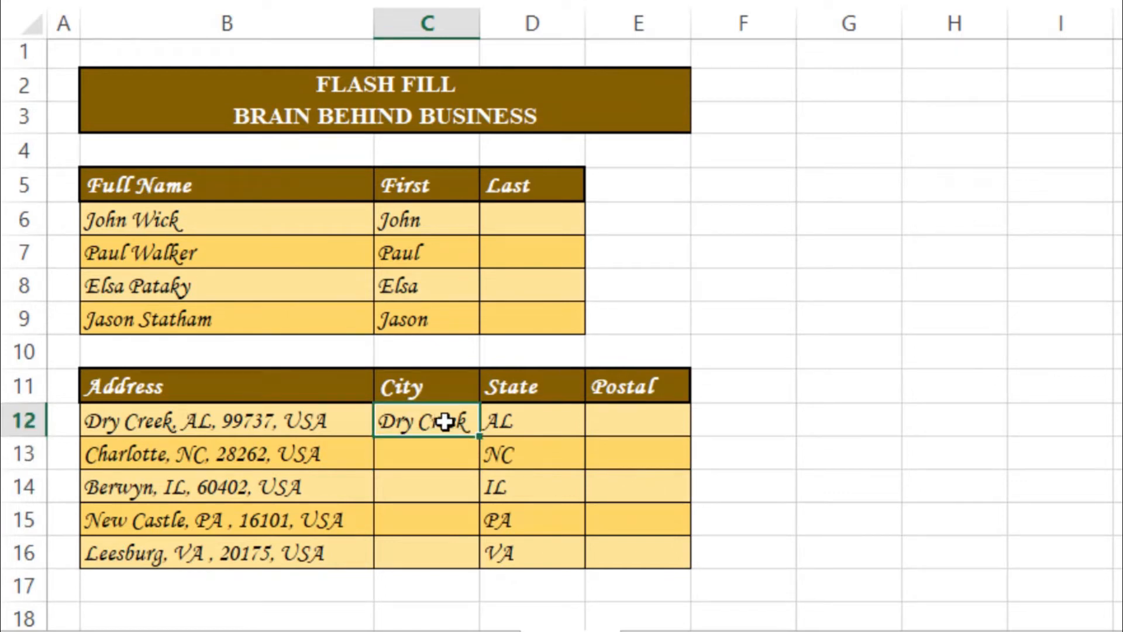
key("ctrl+e")
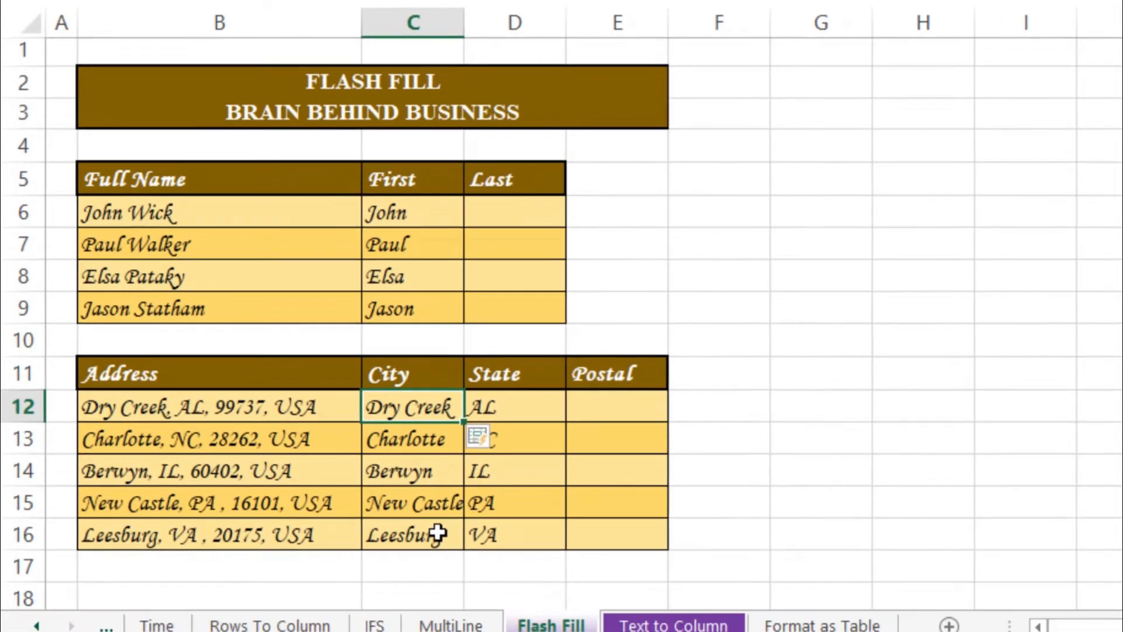
left_click(452, 548)
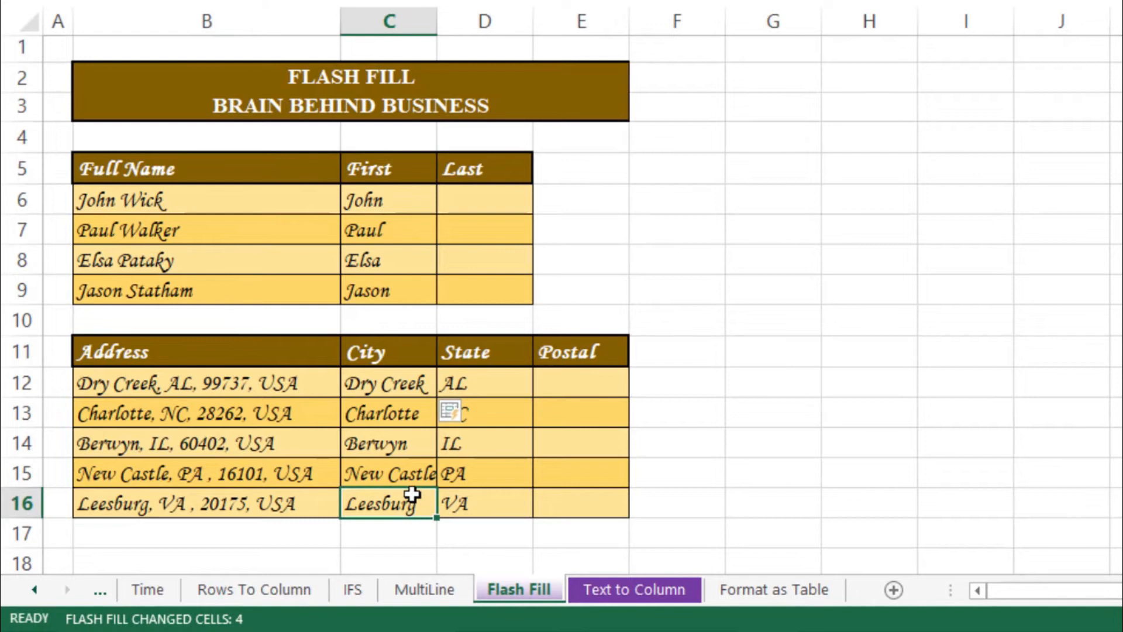
Step: Switch to the Text to Column worksheet
left_click(579, 589)
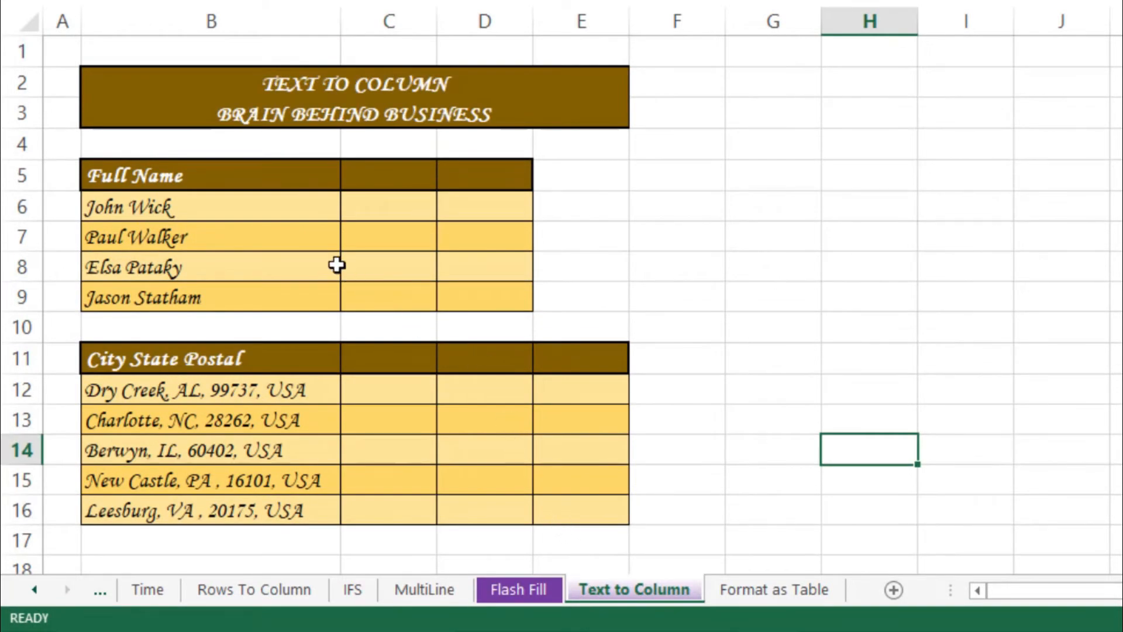
Step: Set up Text to Columns for the full names in B6:B9 as delimited data, adding Space as a delimiter
left_click(253, 176)
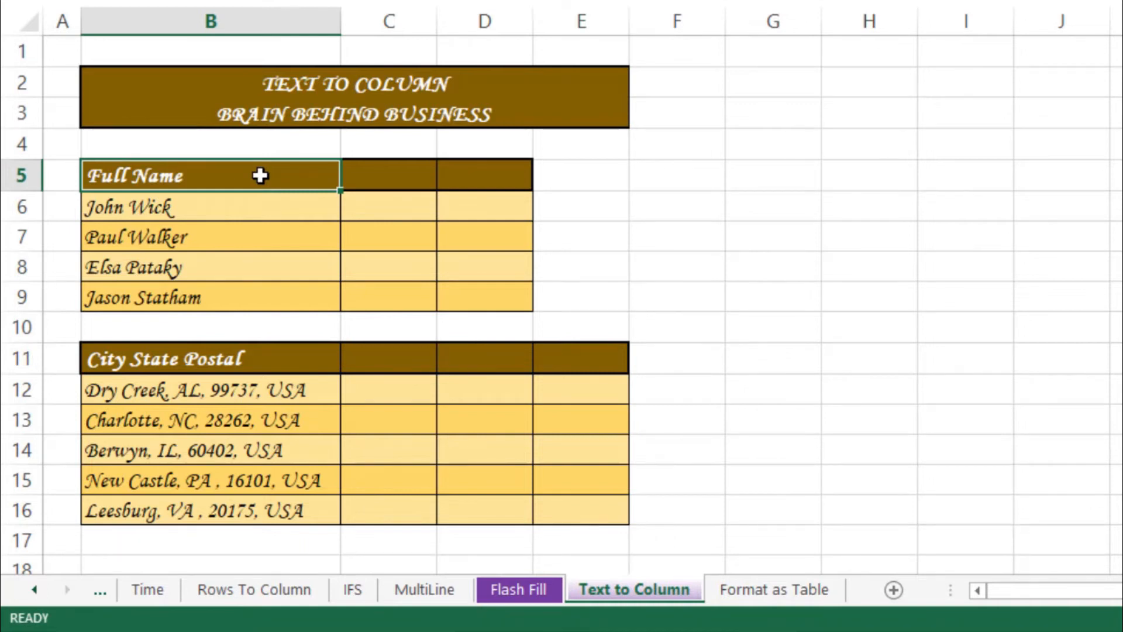
left_click_drag(271, 198, 275, 309)
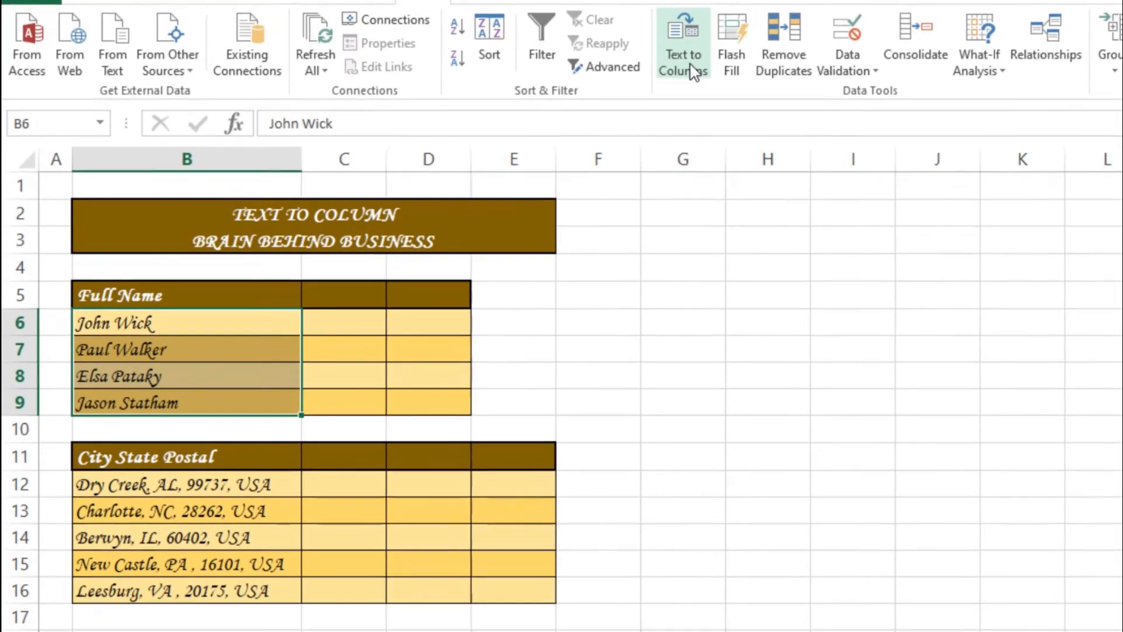
left_click(652, 100)
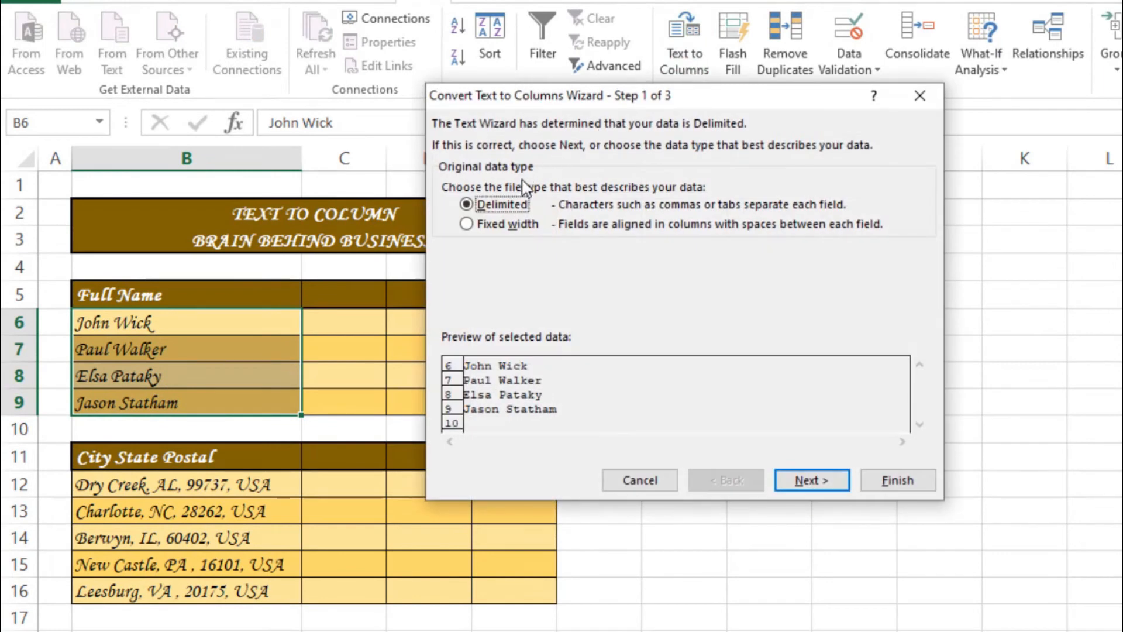
left_click(474, 203)
left_click(783, 483)
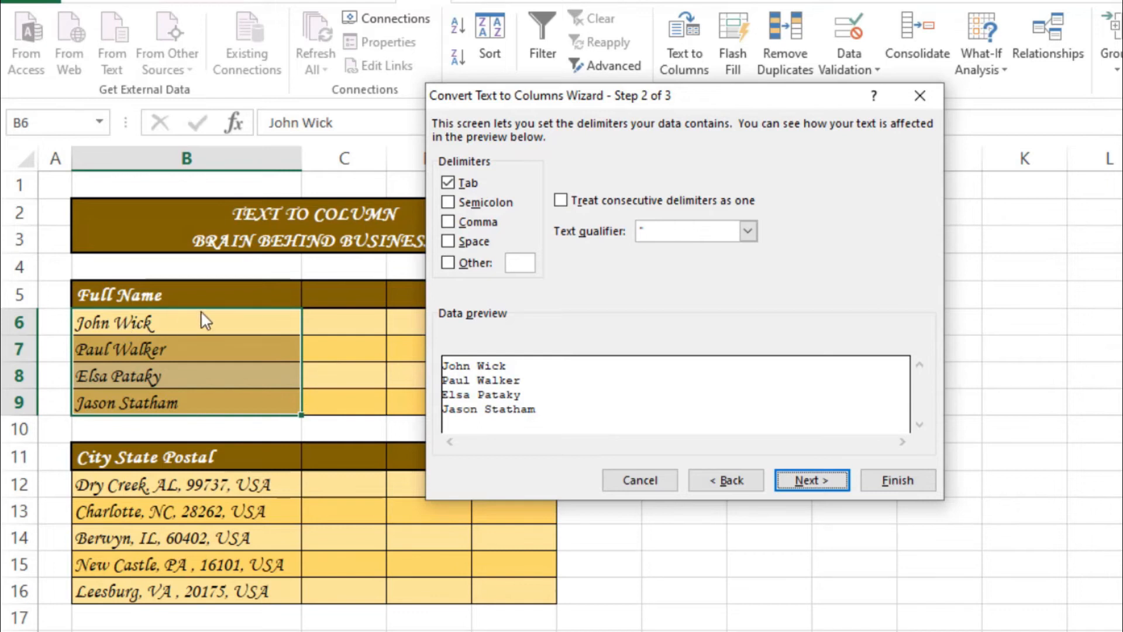
left_click(449, 248)
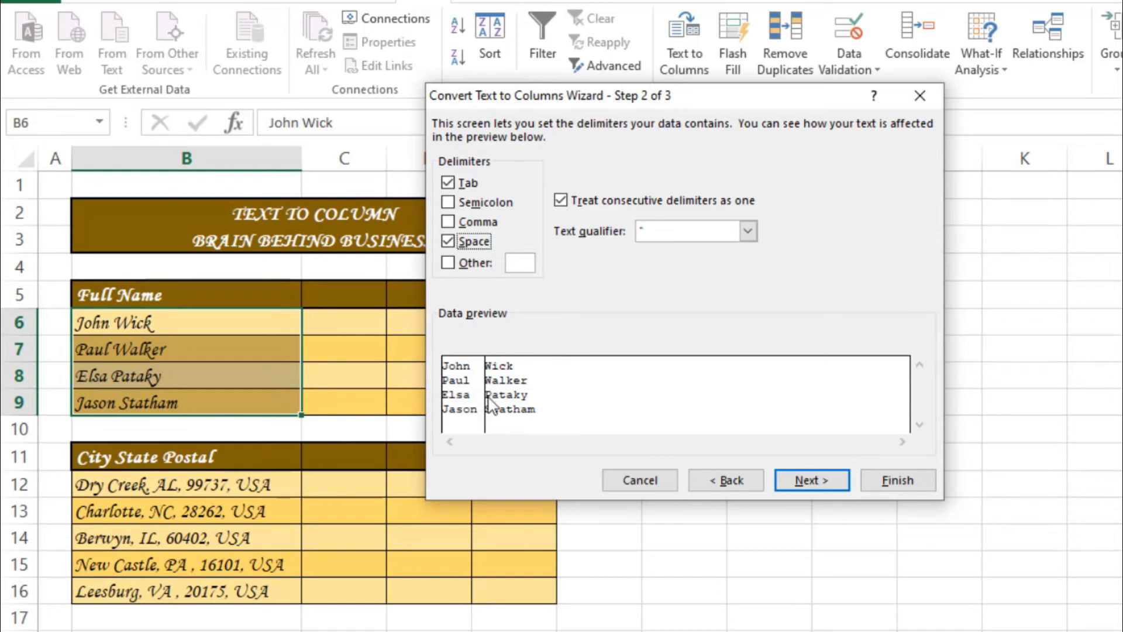
left_click(784, 482)
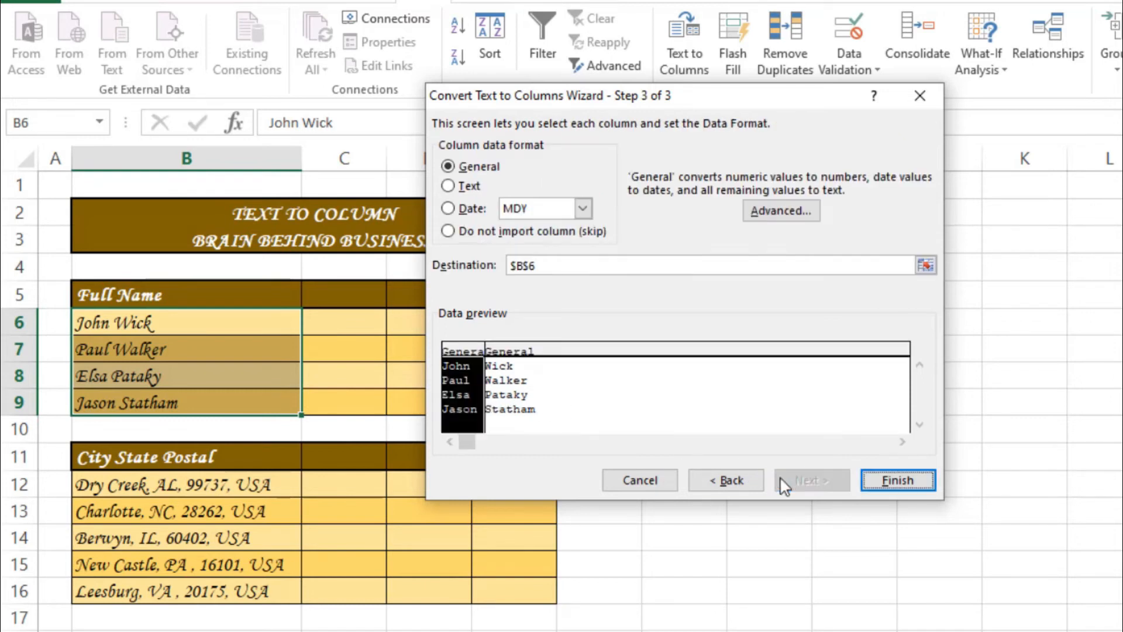
Step: Finish the name split with the General column data format and destination $B$6, replacing the existing data
left_click(490, 168)
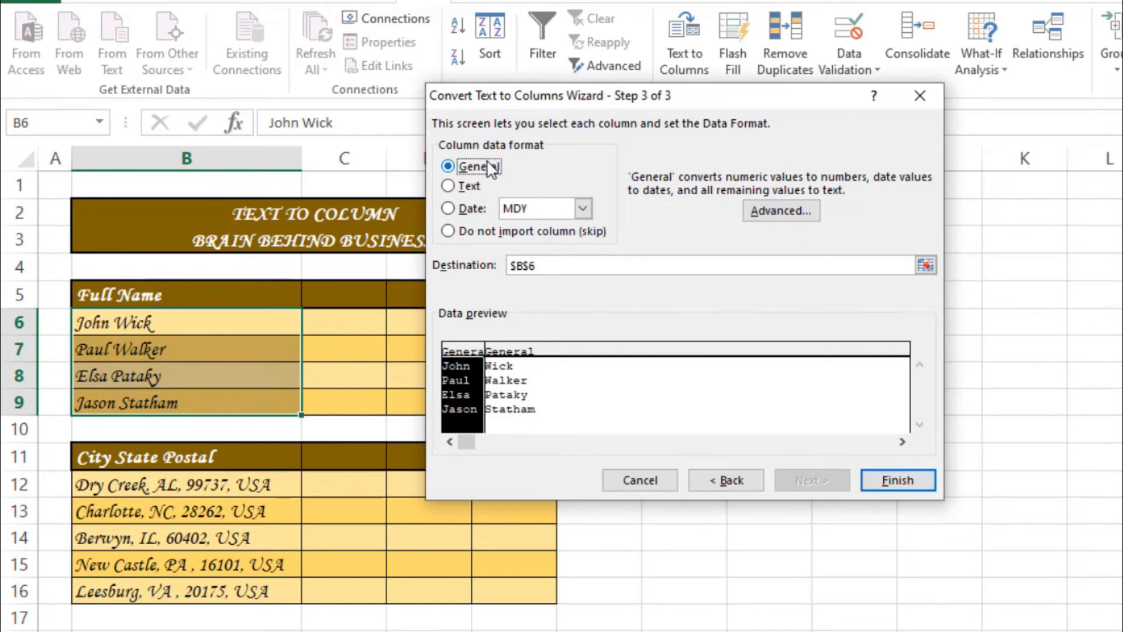
left_click(887, 480)
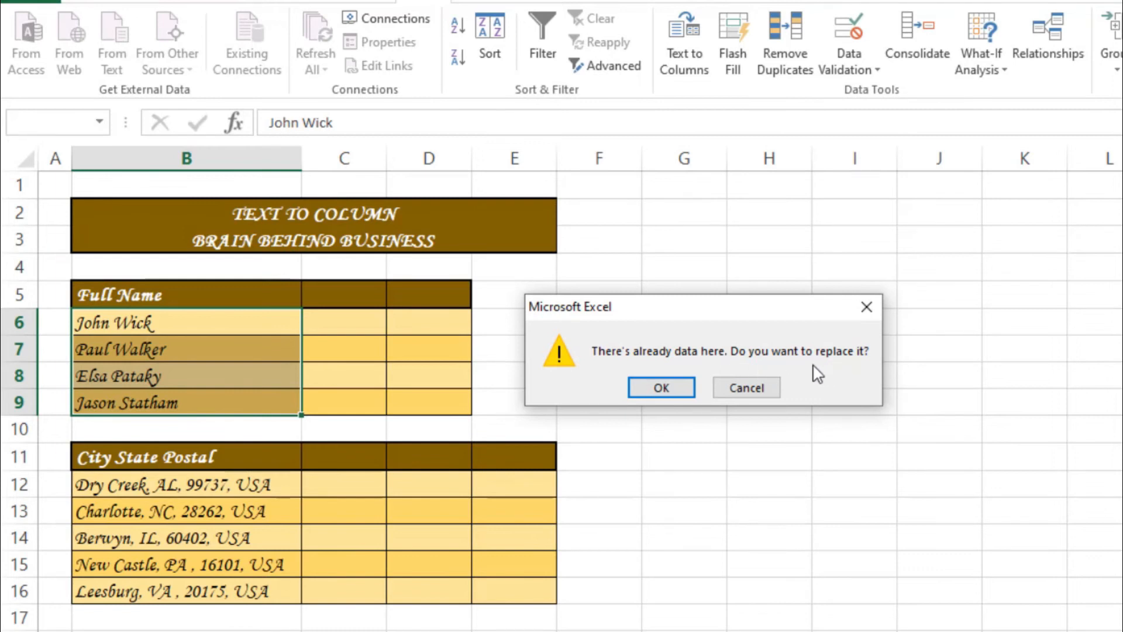
left_click(681, 387)
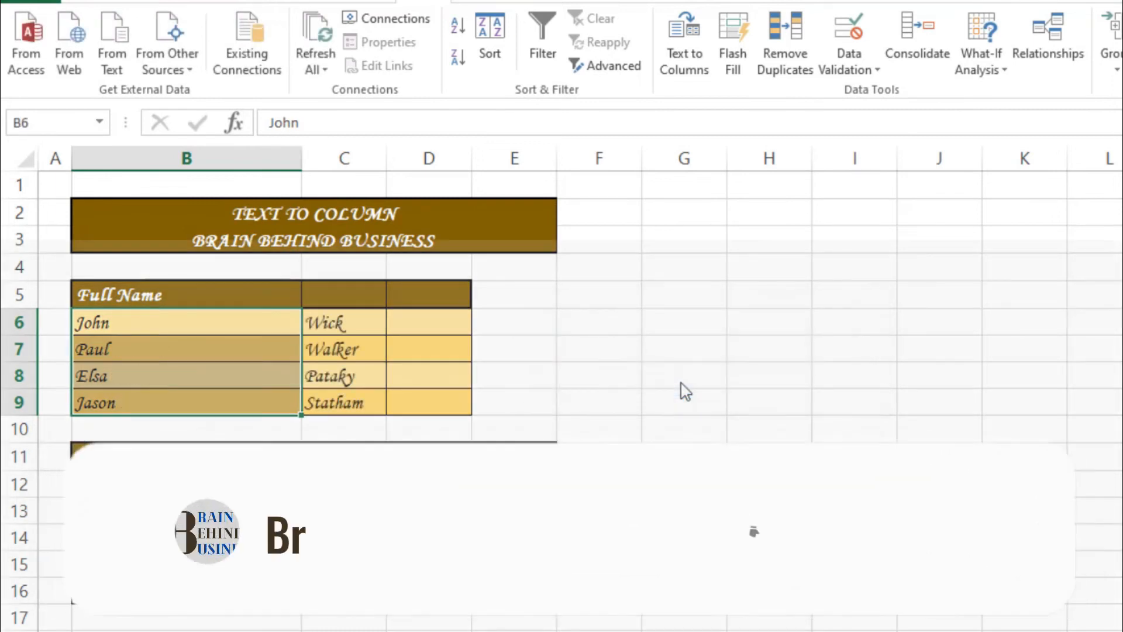
left_click(252, 326)
left_click(353, 326)
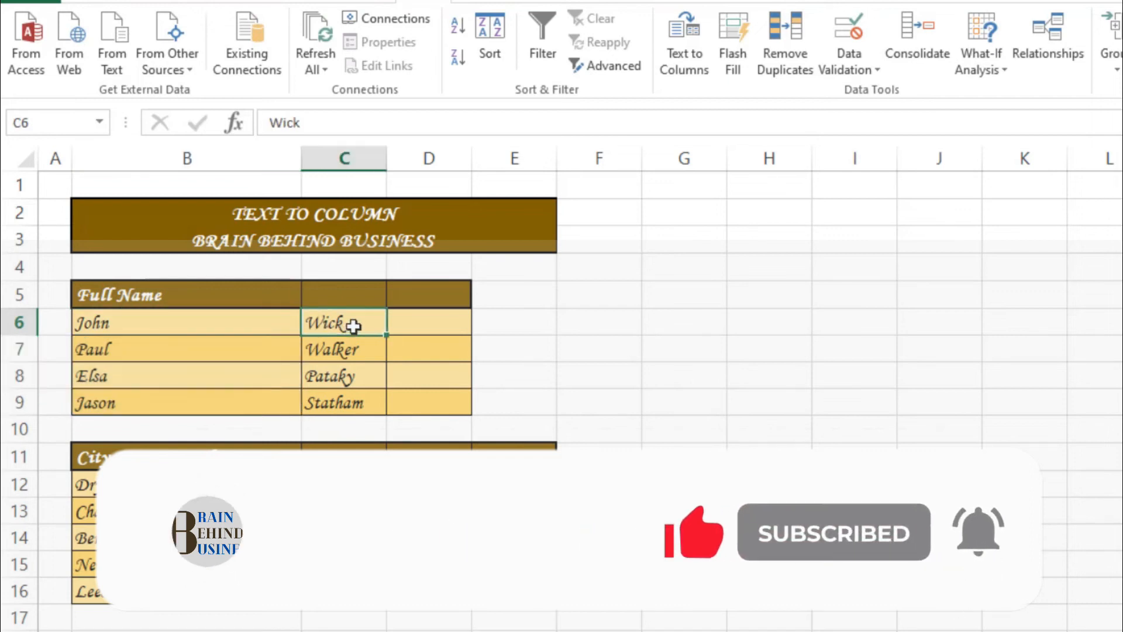
Step: Split the addresses in B12:B16 with Text to Columns as delimited data, using Comma instead of Space and replacing the existing data
left_click_drag(258, 481, 260, 585)
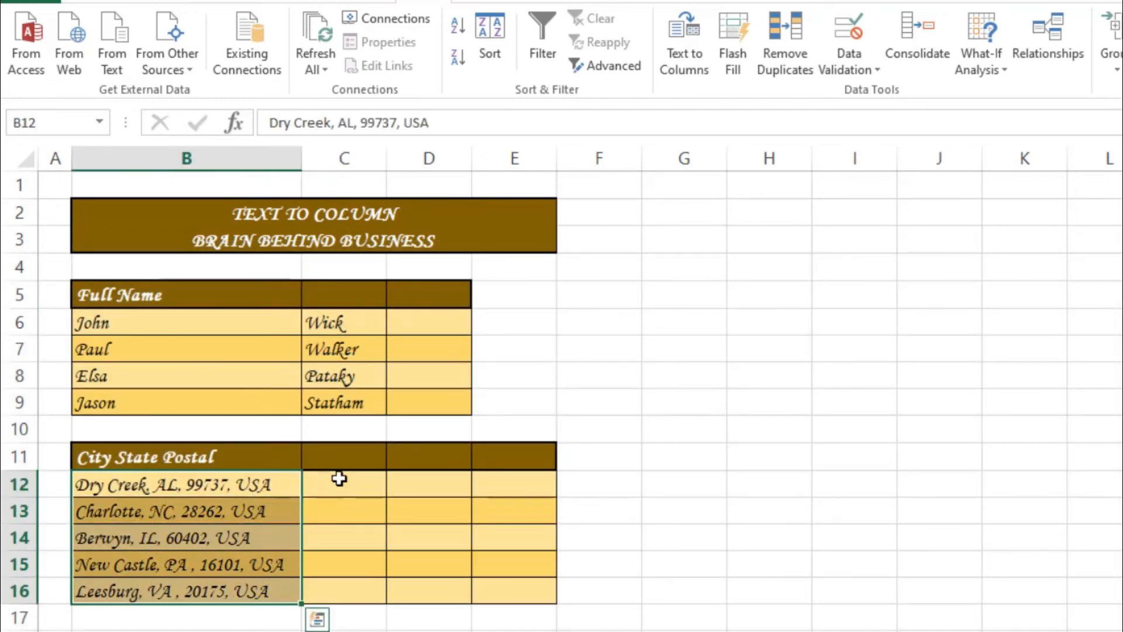
left_click(672, 80)
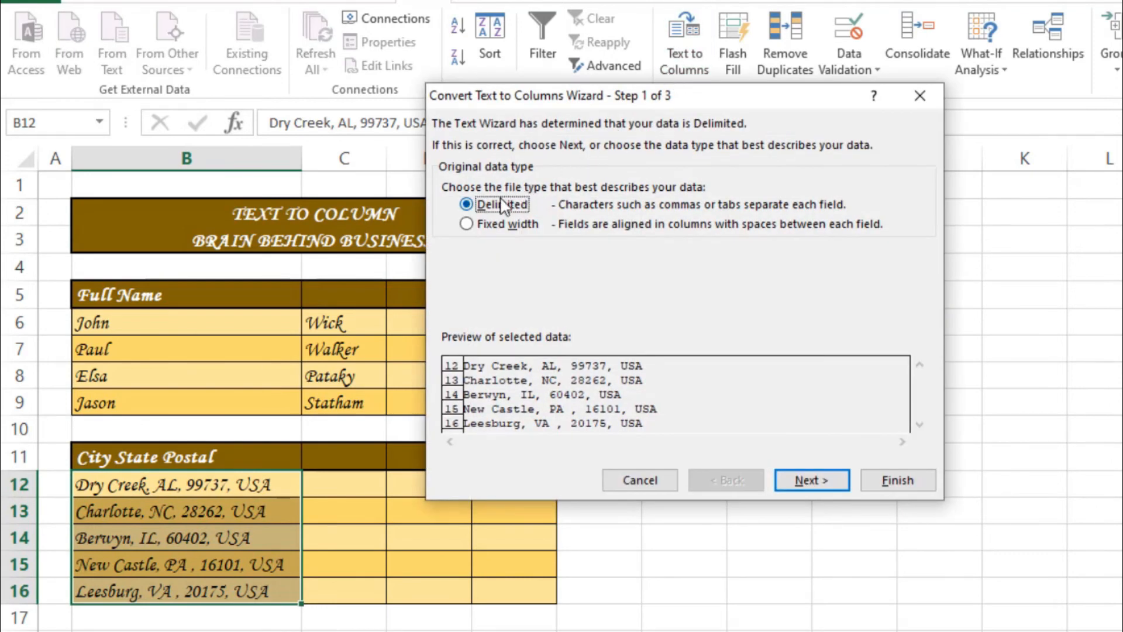
left_click(802, 481)
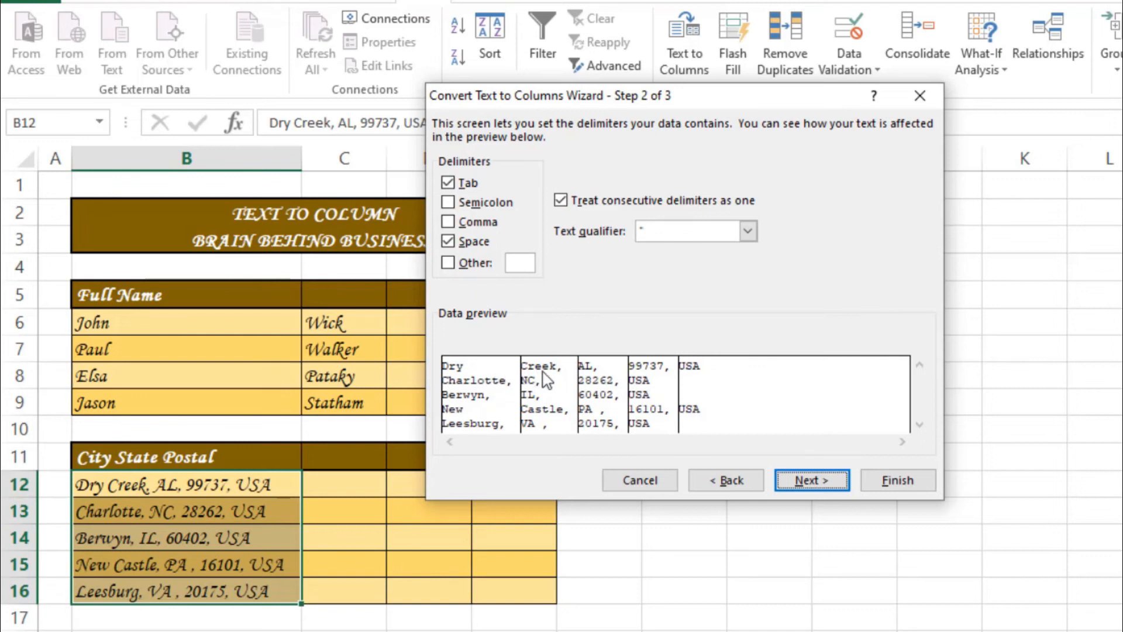
left_click(449, 222)
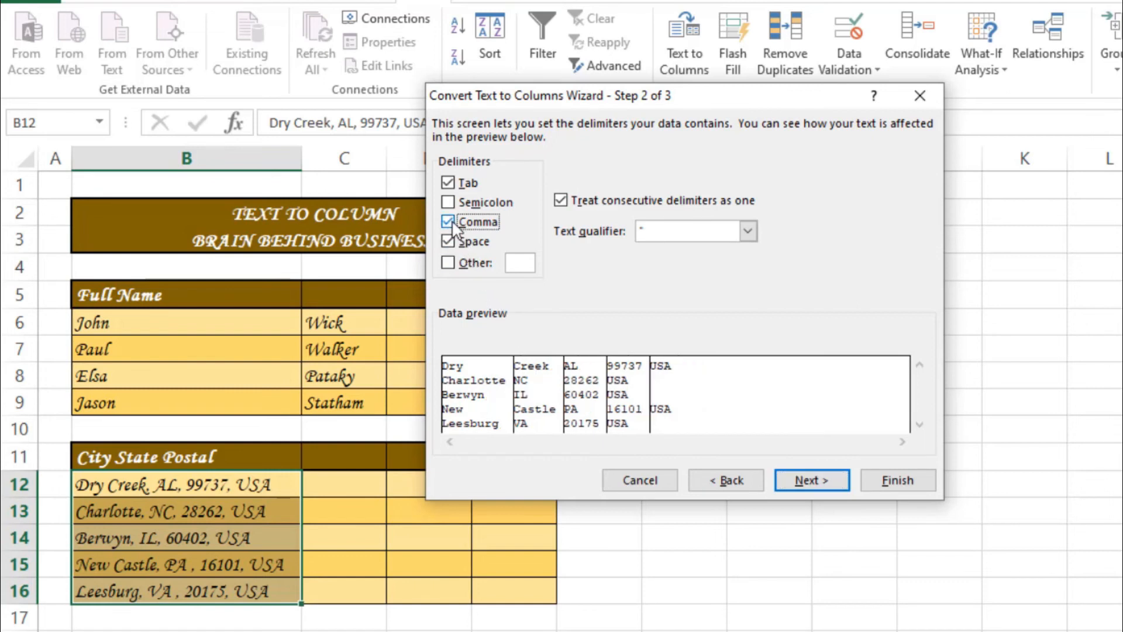
left_click(448, 242)
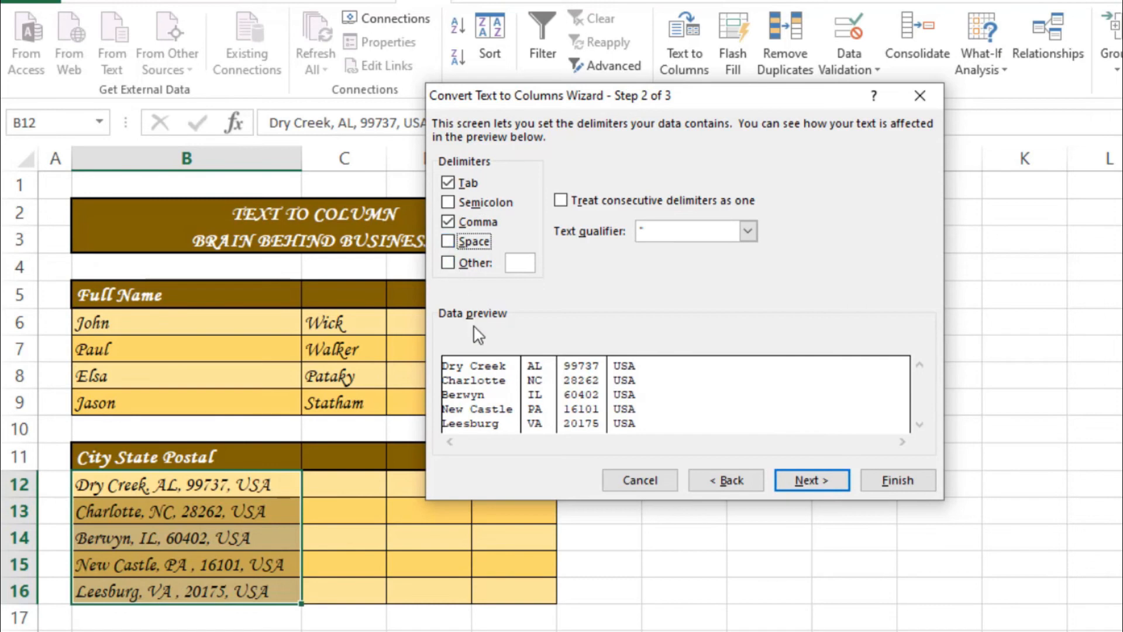
left_click(785, 475)
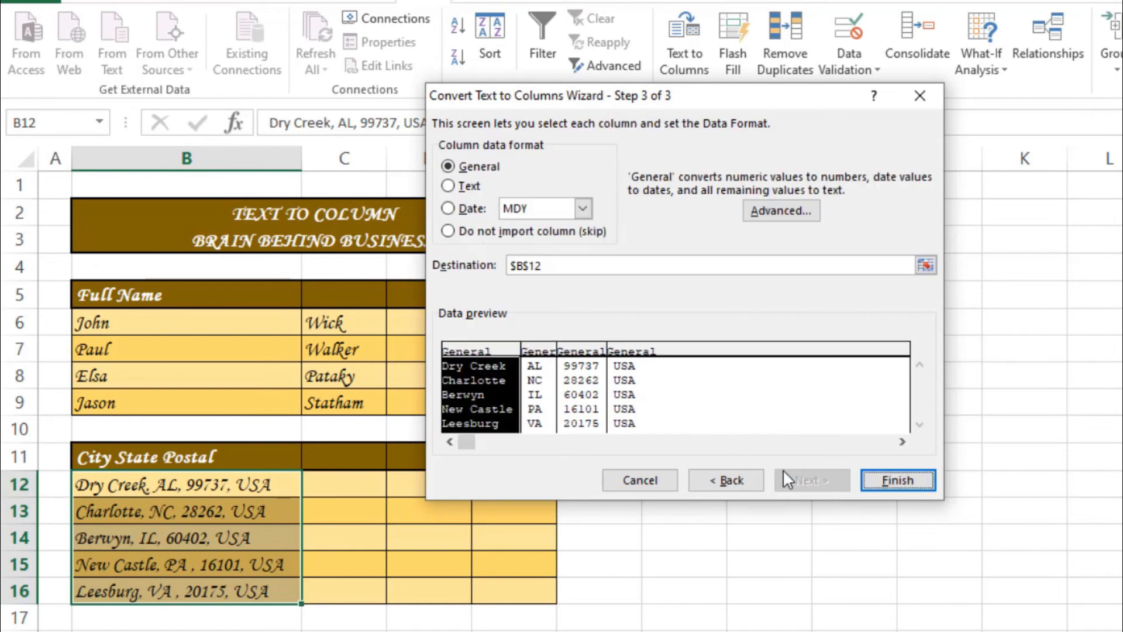
left_click(889, 478)
left_click(661, 388)
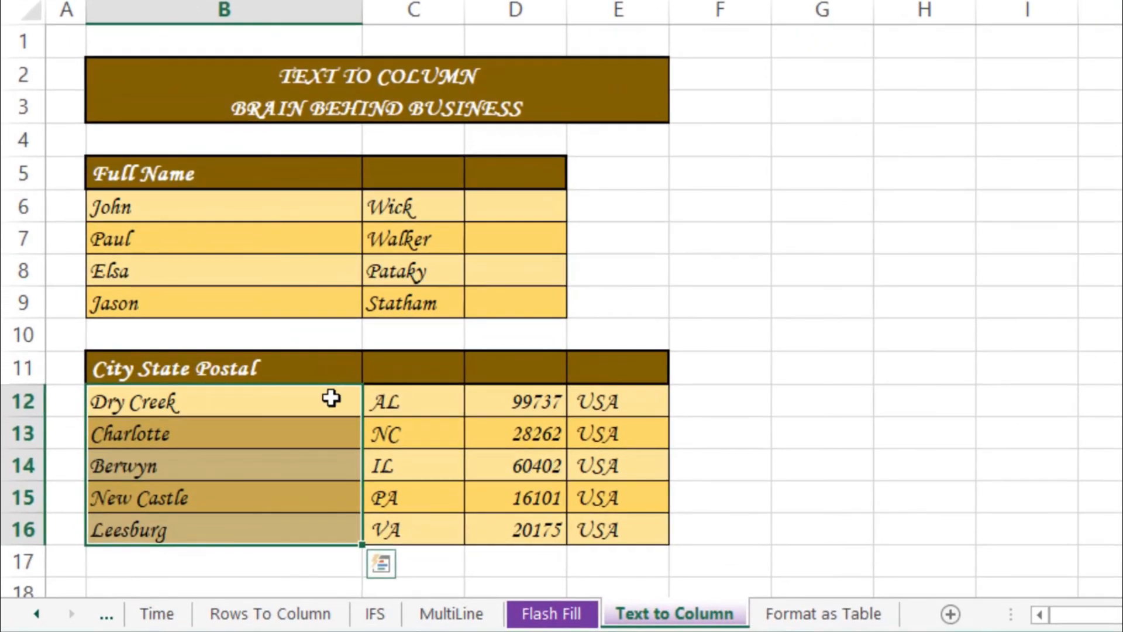
Step: Enter the headers First Name in B5 and Last Name in C5 for the split names
left_click(248, 170)
type("First Name")
key("Tab")
type("Last Name")
key("Return")
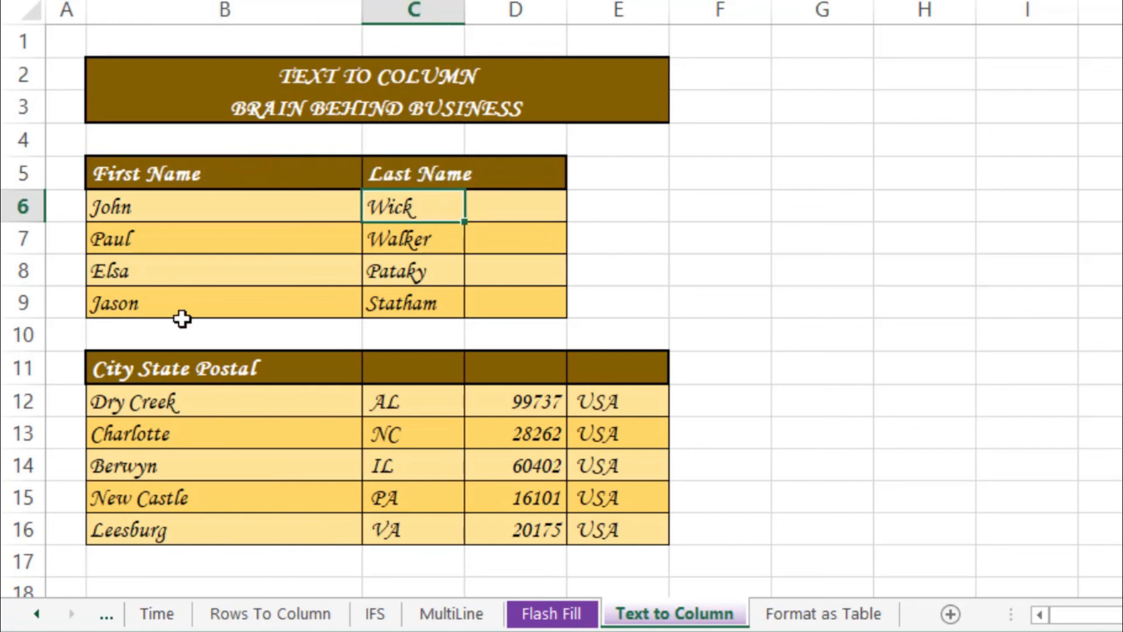
Step: Enter the headers City, State, Zip and Country in B11:E11 for the split addresses
left_click(184, 366)
type("City")
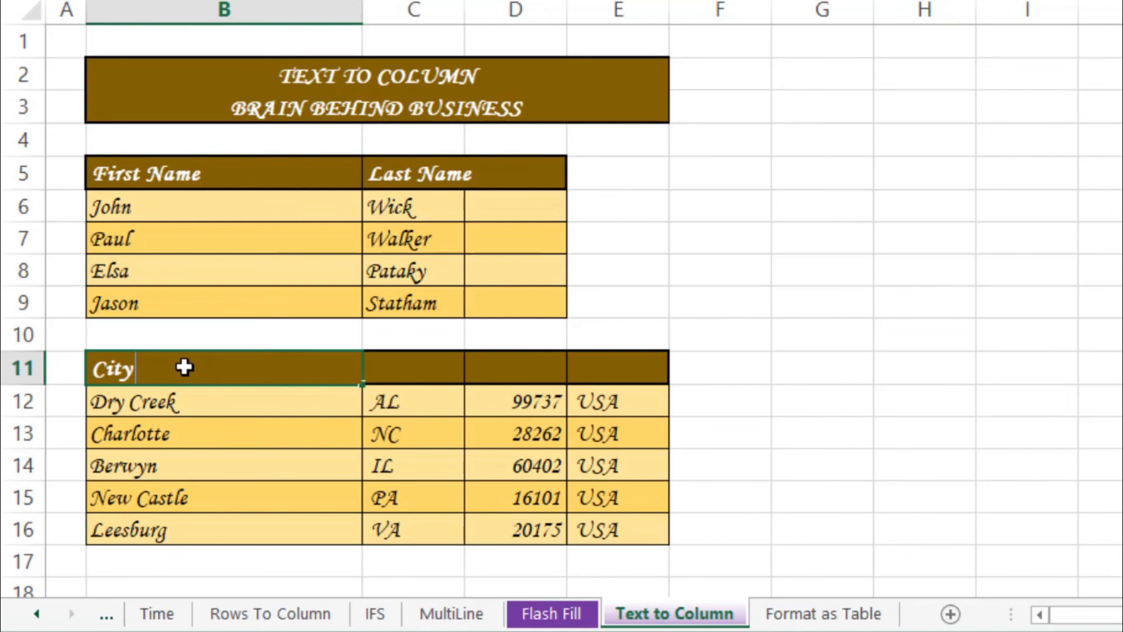
key("Tab")
type("State")
key("Tab")
type("Zip")
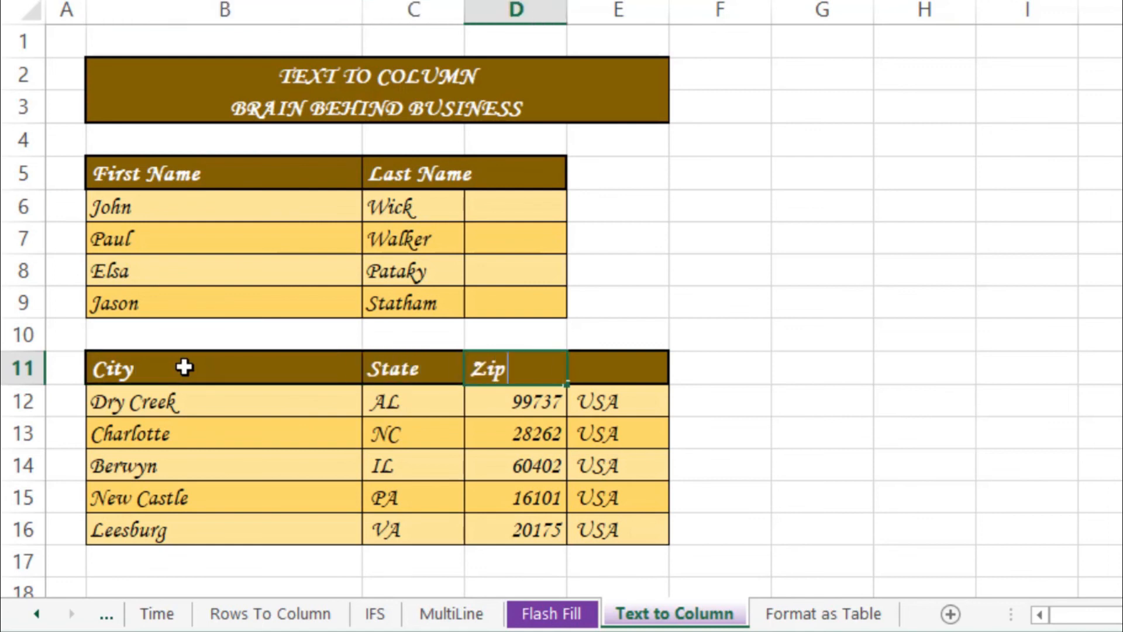
key("Tab")
type("Country")
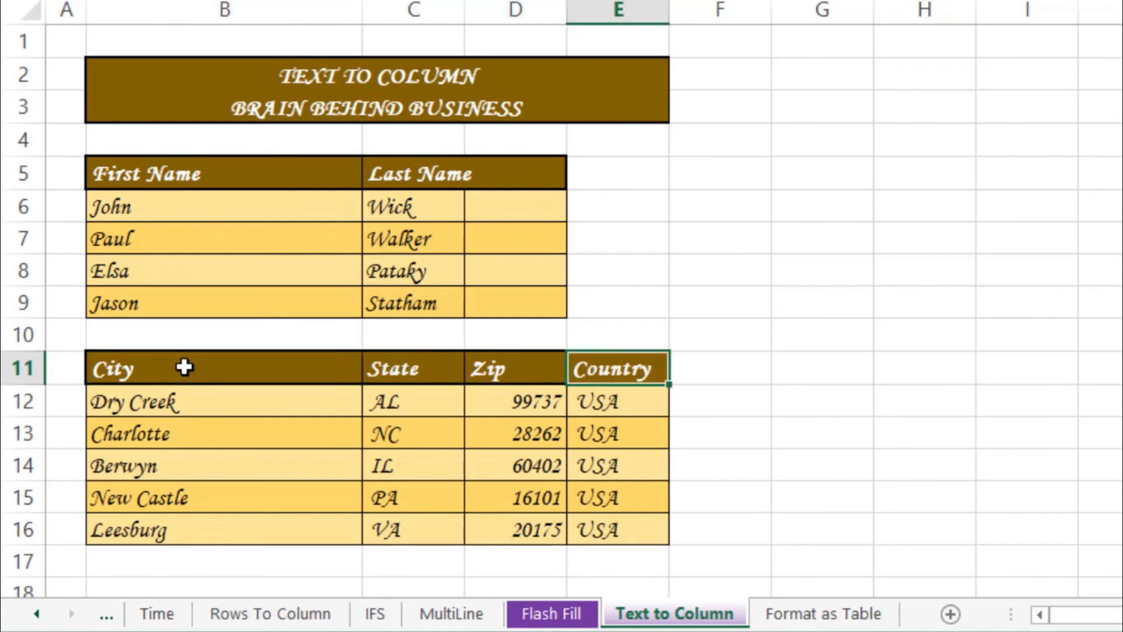
key("Return")
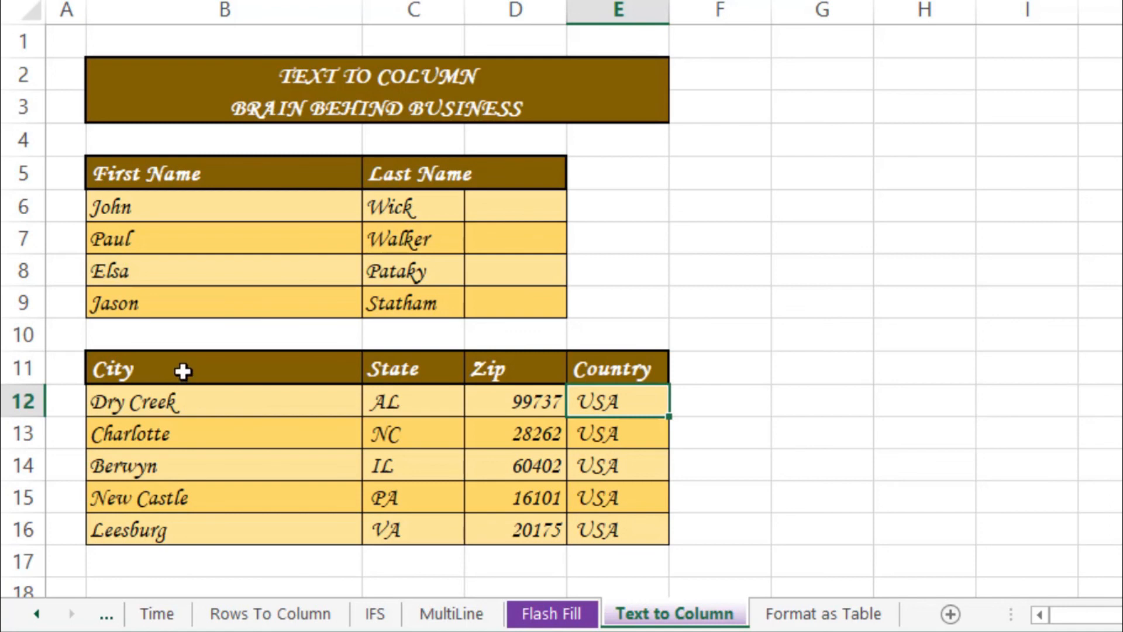